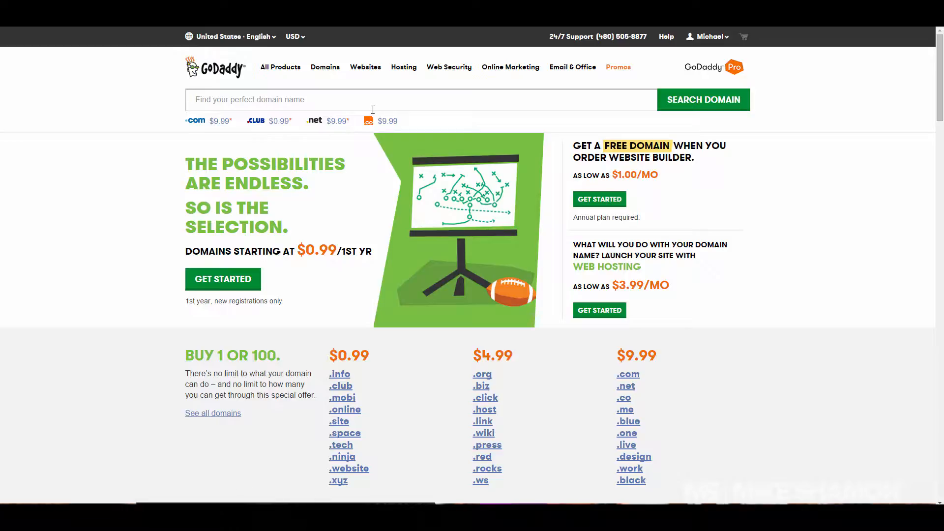
# Step: From My Products in the account menu, open Manage on the first Deluxe Linux hosting account
pyautogui.click(727, 42)
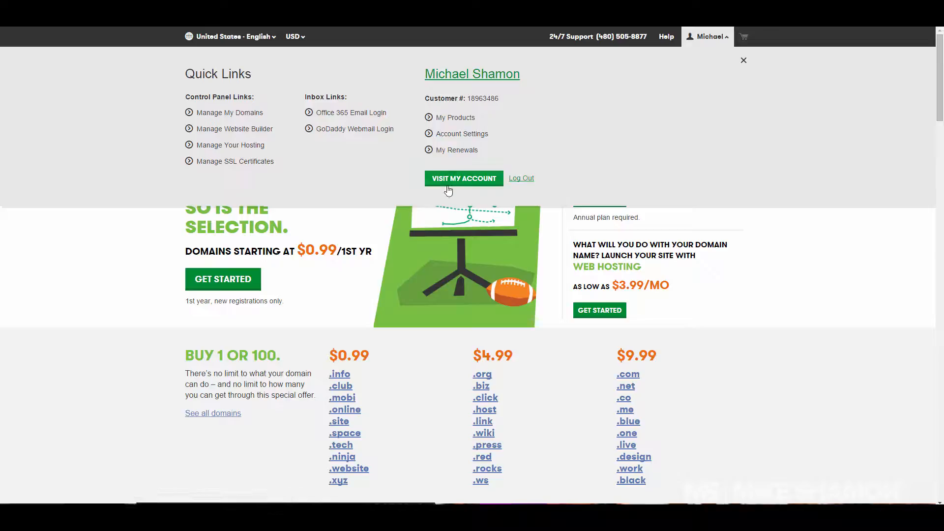
pyautogui.click(455, 184)
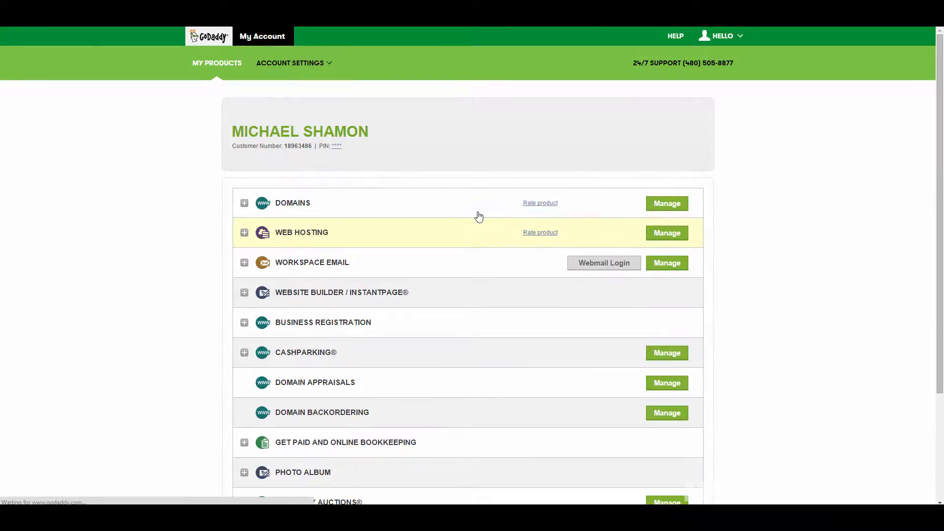
pyautogui.click(470, 210)
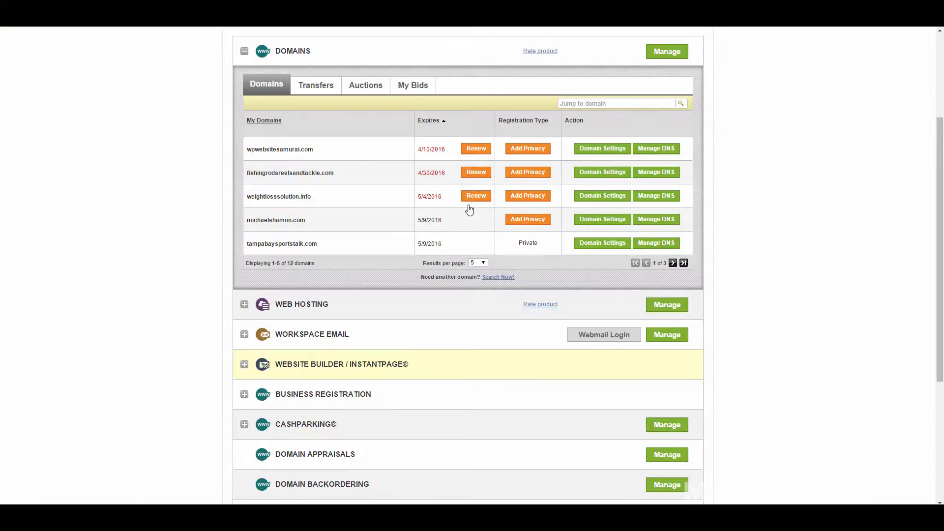
pyautogui.click(593, 61)
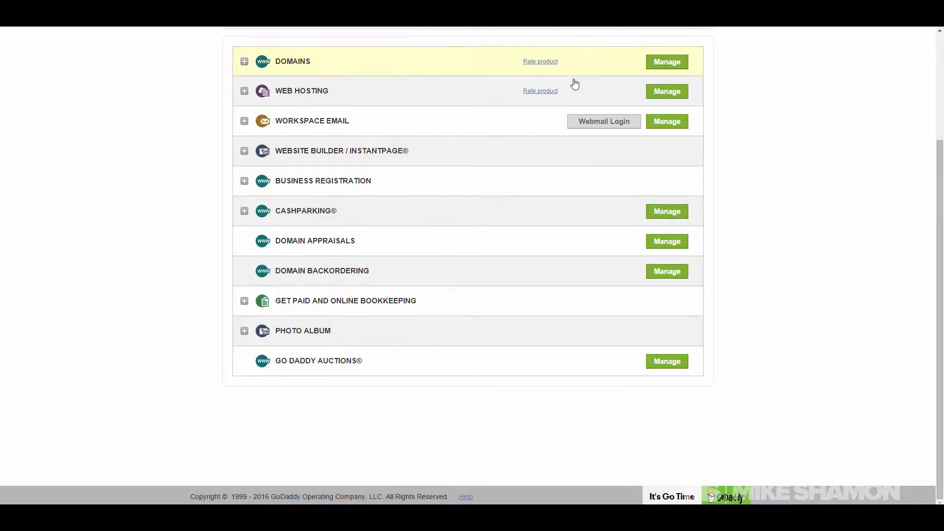
pyautogui.click(448, 96)
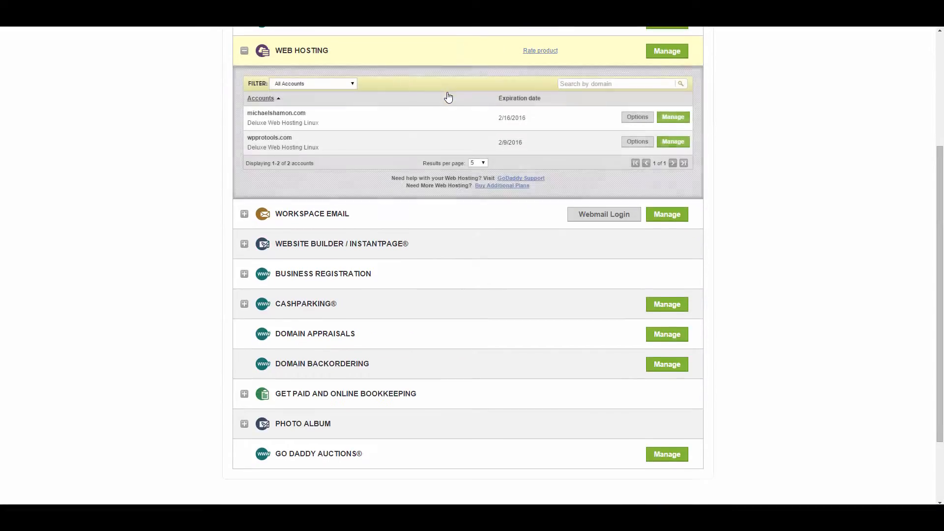
pyautogui.click(680, 120)
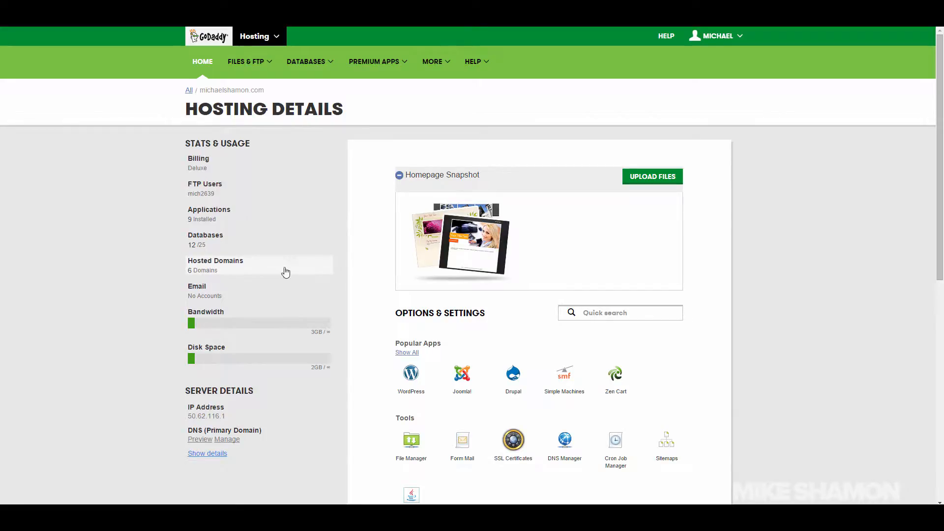
# Step: Open Hosted Domains under Stats & Usage on the Hosting Details page
pyautogui.click(256, 268)
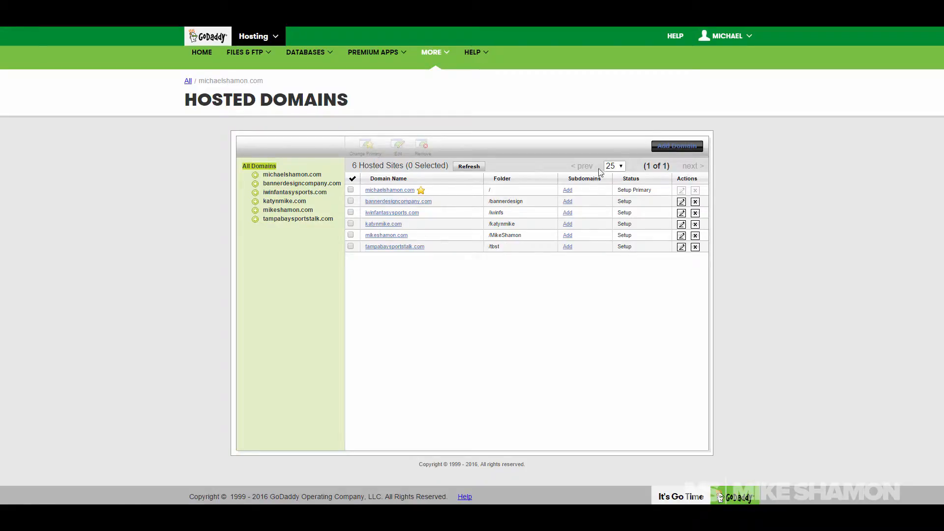
# Step: Add thewebdesignlifestyle.com as a hosted domain in folder /webdesignlife2
pyautogui.click(674, 147)
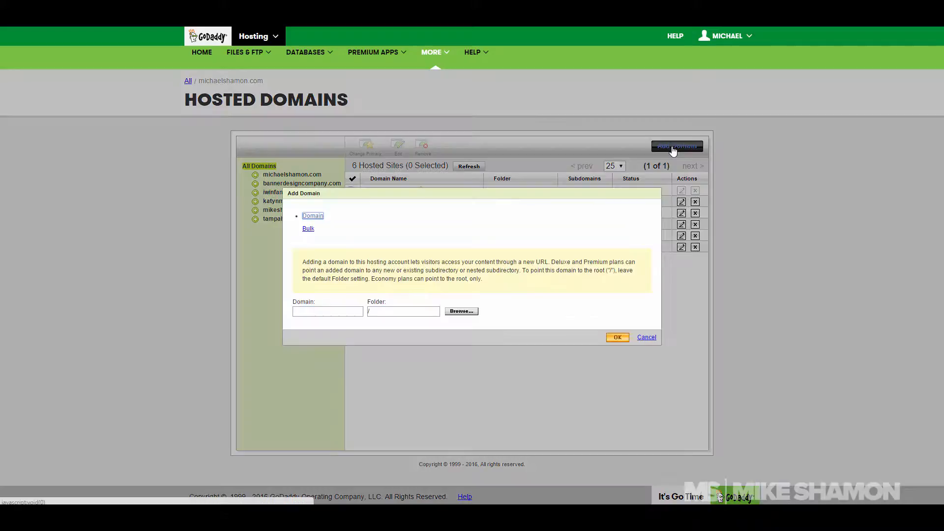
pyautogui.click(336, 311)
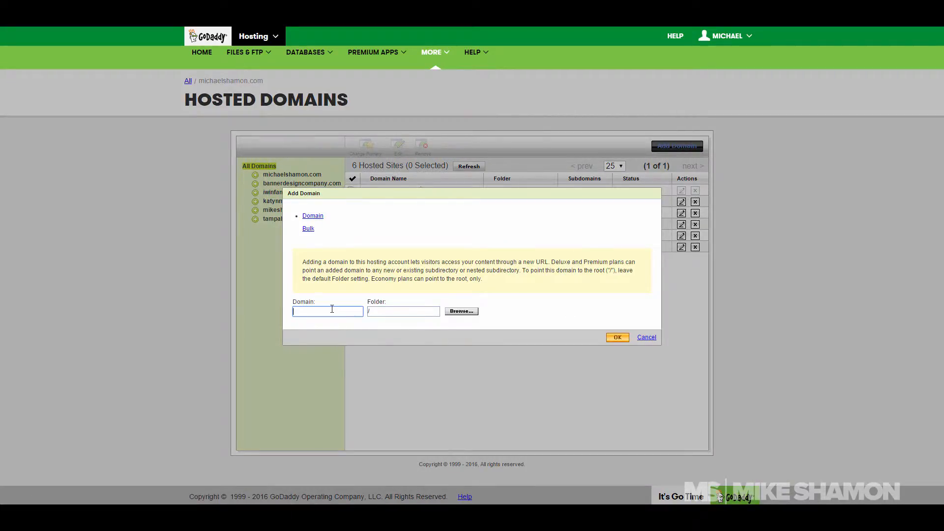
pyautogui.write('th')
pyautogui.click(336, 322)
pyautogui.click(389, 312)
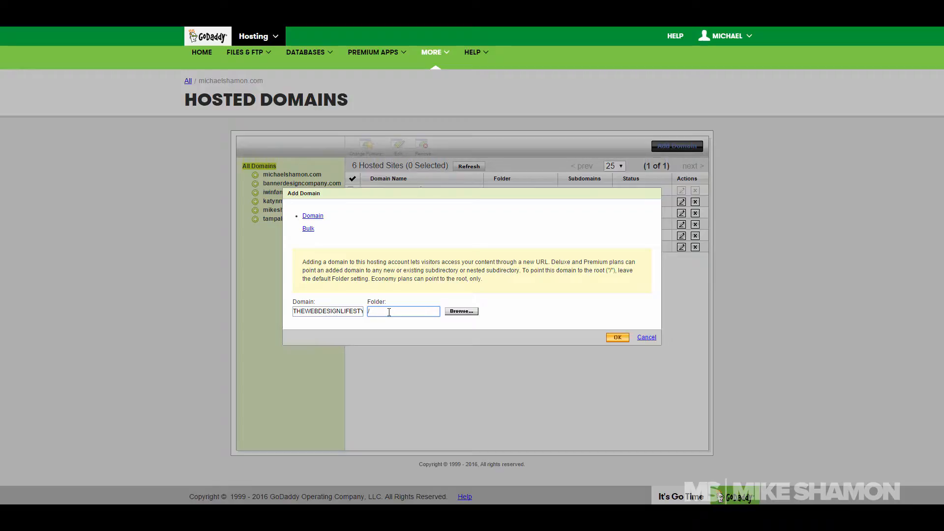
pyautogui.write('webdesignlife2')
pyautogui.click(616, 338)
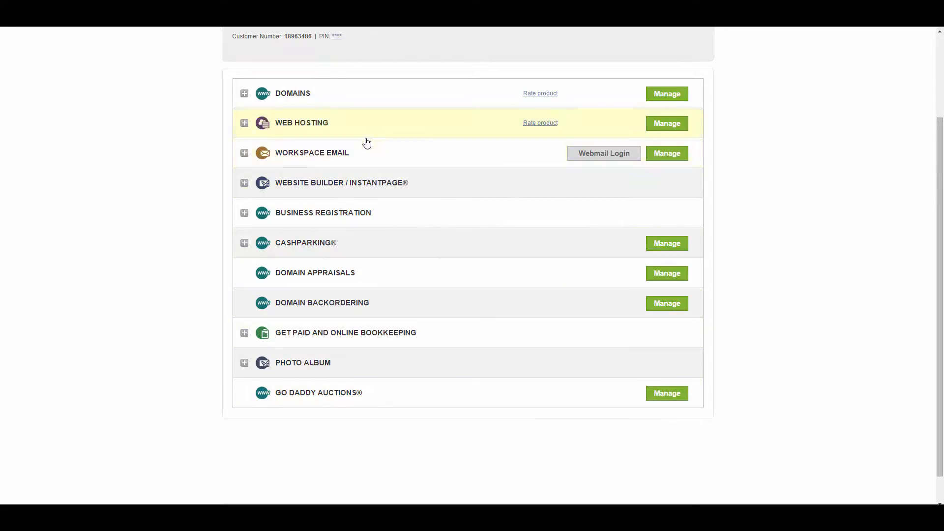
# Step: Start a new WordPress install from the first hosting account, targeting thewebdesignlifestyle.com
pyautogui.click(415, 124)
pyautogui.click(674, 118)
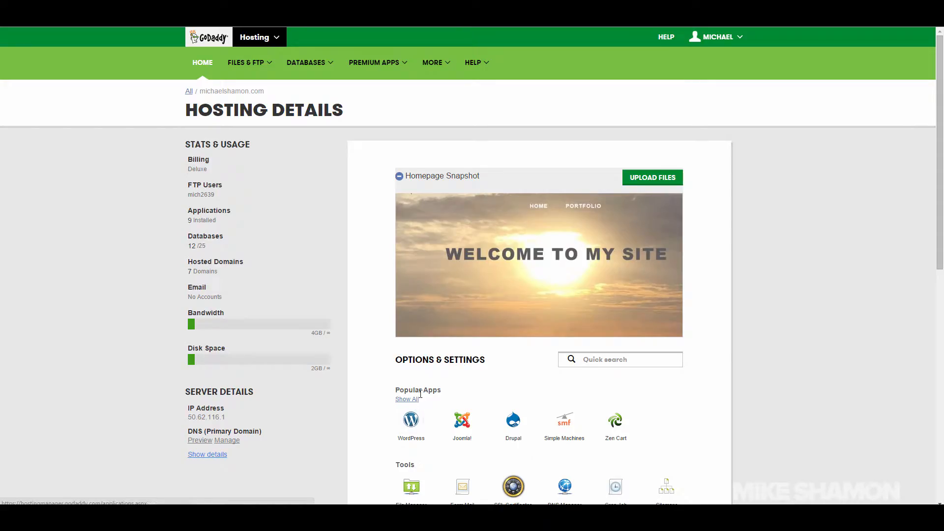
pyautogui.click(413, 420)
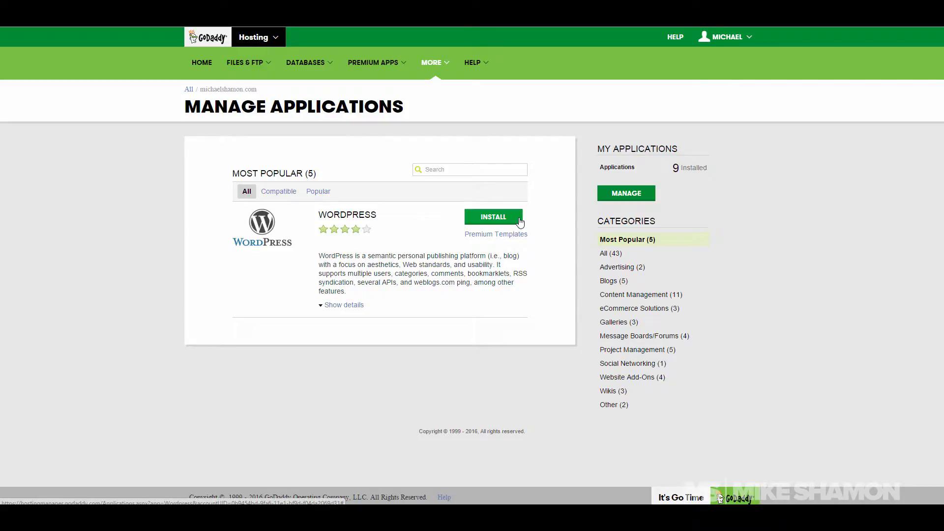
pyautogui.click(520, 222)
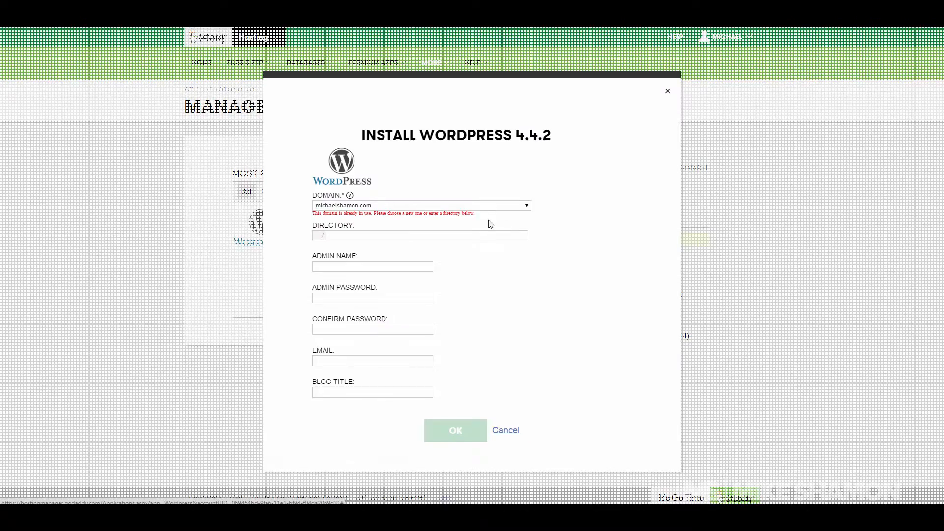
pyautogui.click(464, 207)
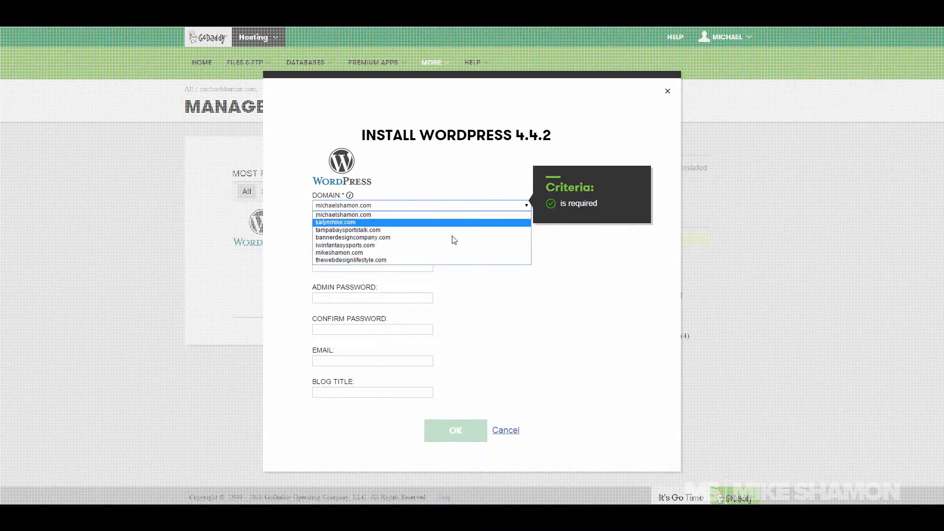
pyautogui.click(432, 260)
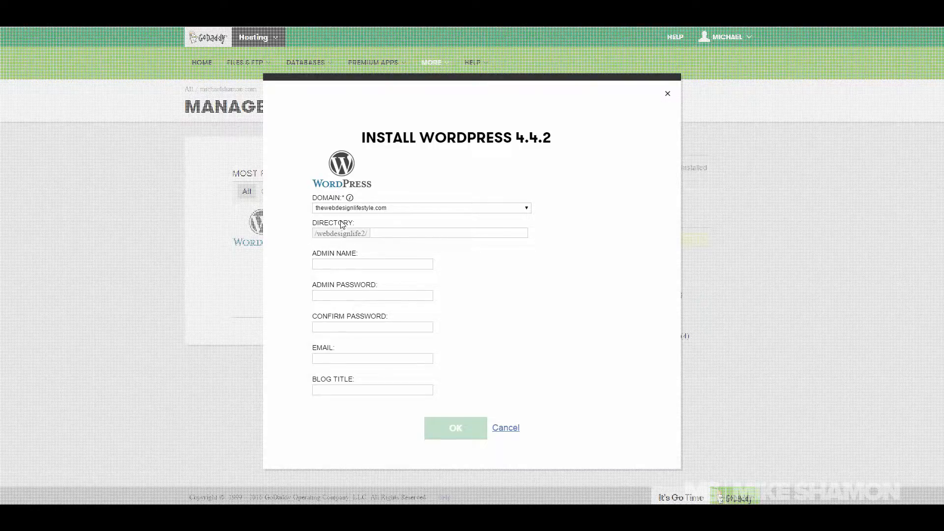
# Step: Fill in the saved admin username and set and confirm the admin password
pyautogui.click(342, 266)
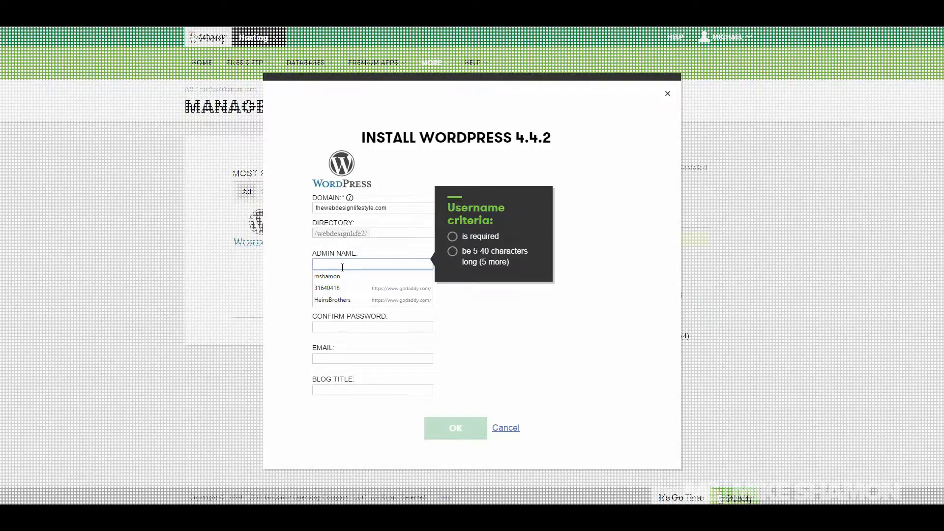
pyautogui.click(344, 277)
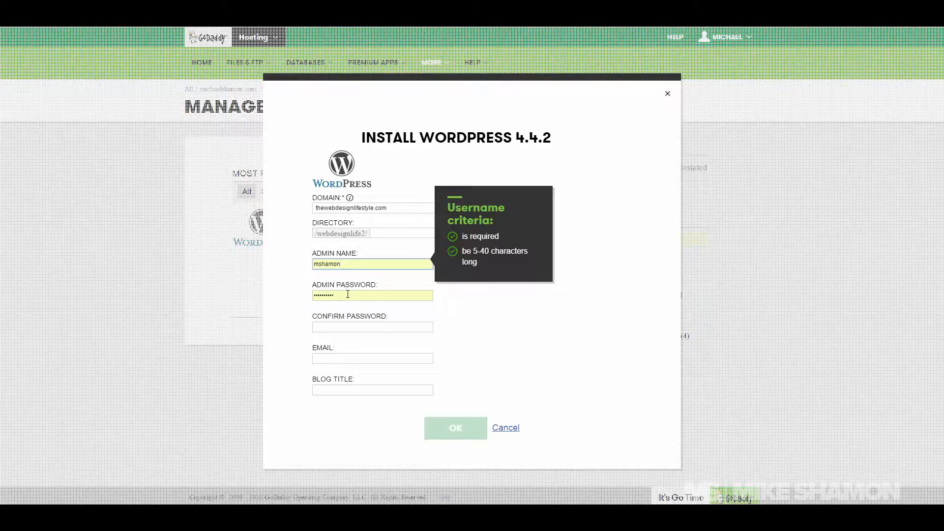
pyautogui.click(347, 294)
pyautogui.write('•••••')
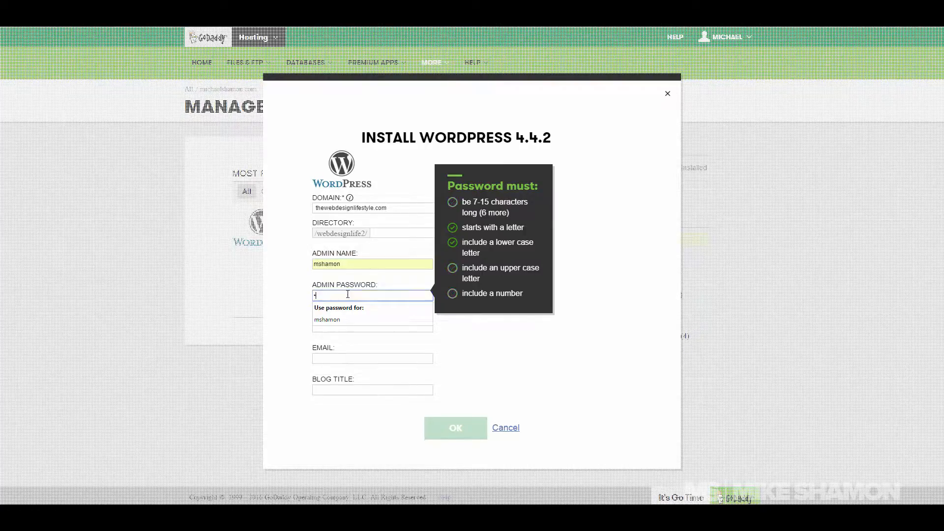
pyautogui.press('BackSpace')
pyautogui.press('BackSpace')
pyautogui.press('BackSpace')
pyautogui.press('BackSpace')
pyautogui.press('BackSpace')
pyautogui.write('••••')
pyautogui.write('••')
pyautogui.write('•••')
pyautogui.press('Tab')
pyautogui.write('••••••')
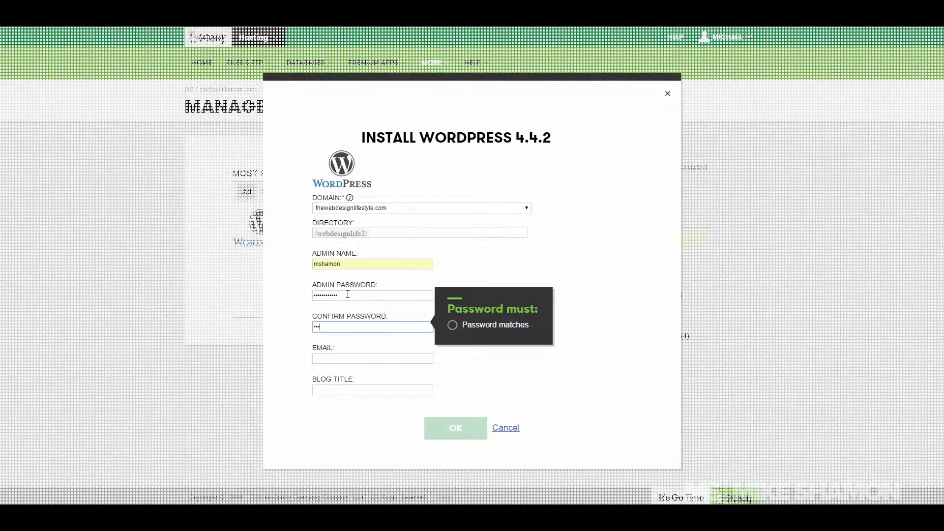
# Step: Enter the admin e-mail and blog title 'The Web Design Lifestyle', then start the installation
pyautogui.press('Tab')
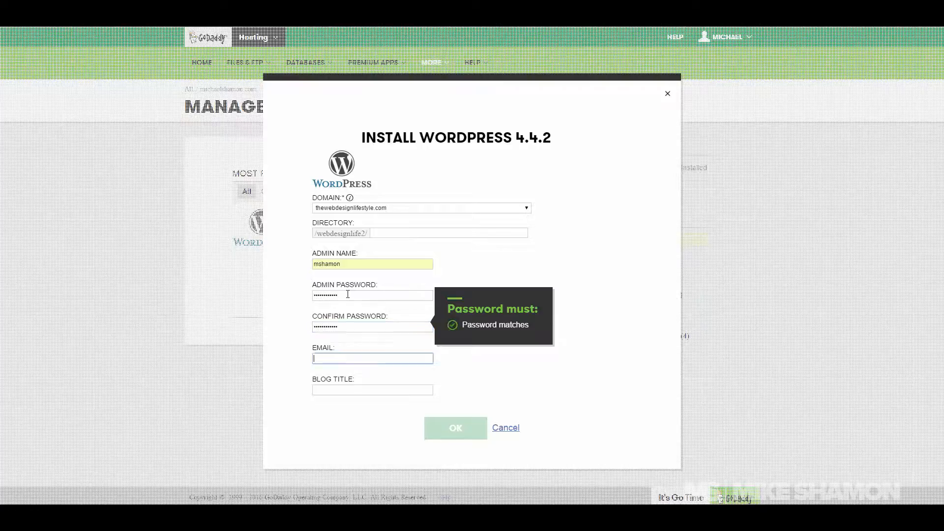
pyautogui.write('Michael')
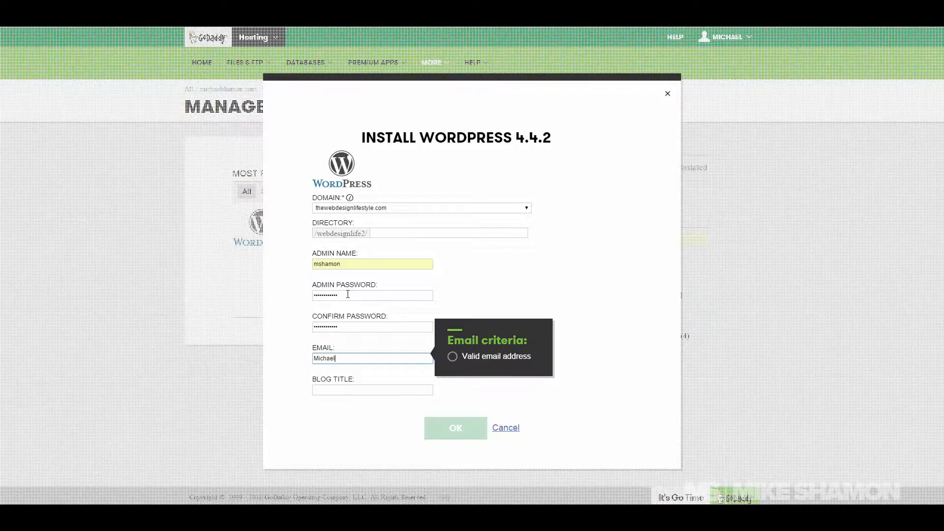
pyautogui.press('Tab')
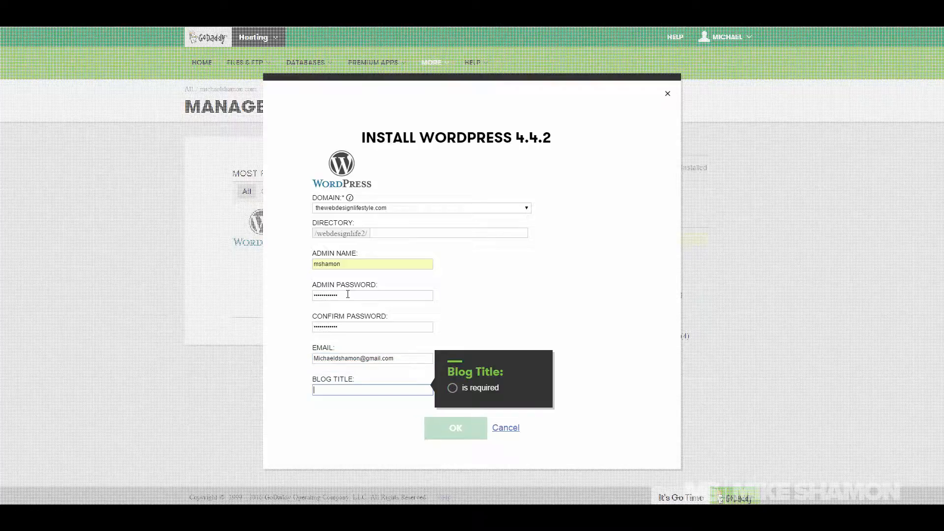
pyautogui.write('We')
pyautogui.press('BackSpace')
pyautogui.press('BackSpace')
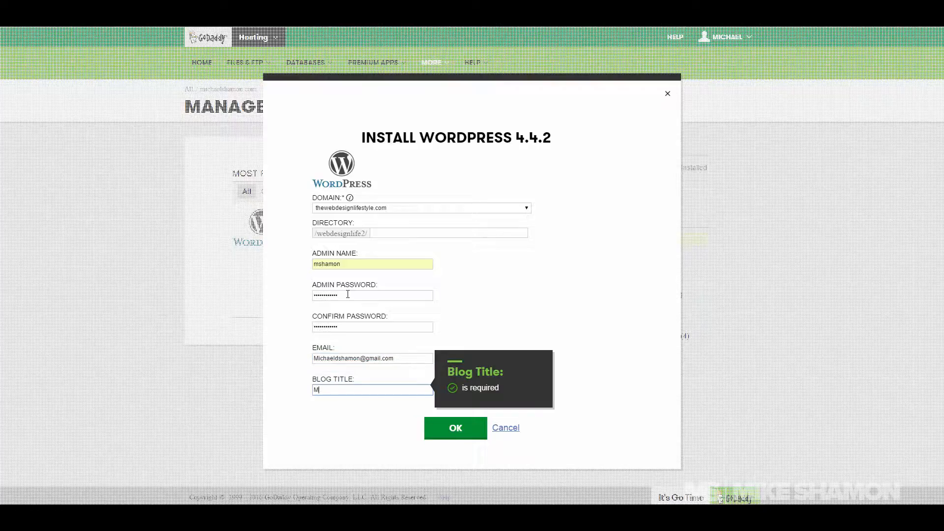
pyautogui.write('The Web Design Lifestyle')
pyautogui.click(453, 429)
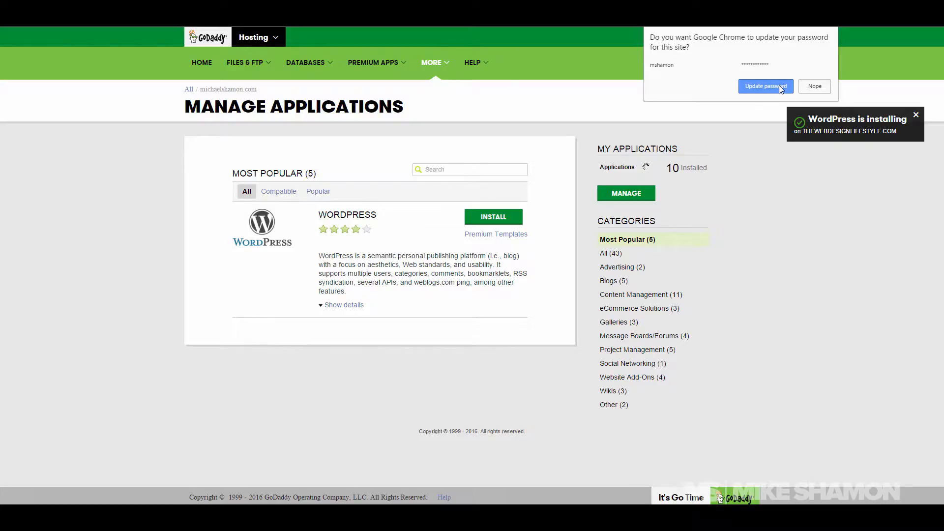
# Step: Dismiss Chrome's password-update prompt once installed, then open a new blank browser tab
pyautogui.click(781, 87)
pyautogui.click(780, 86)
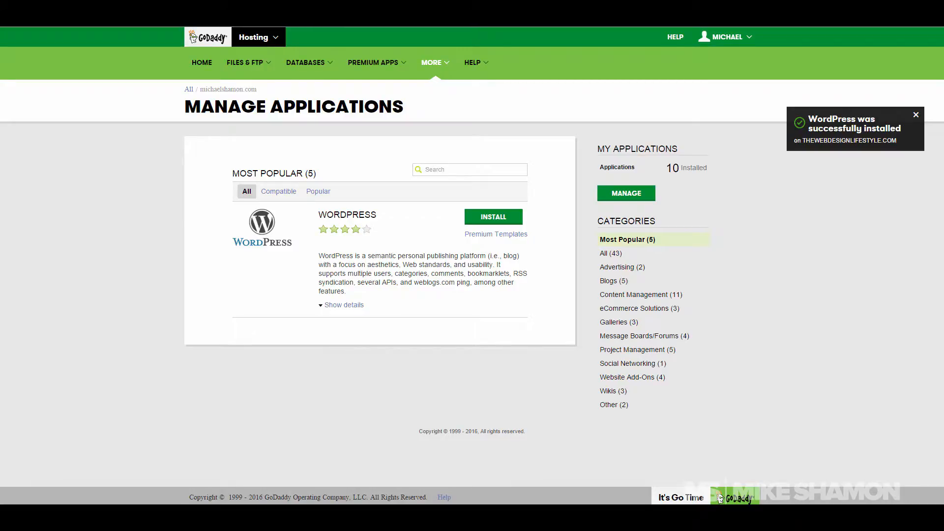
pyautogui.hotkey('ctrl', 't')
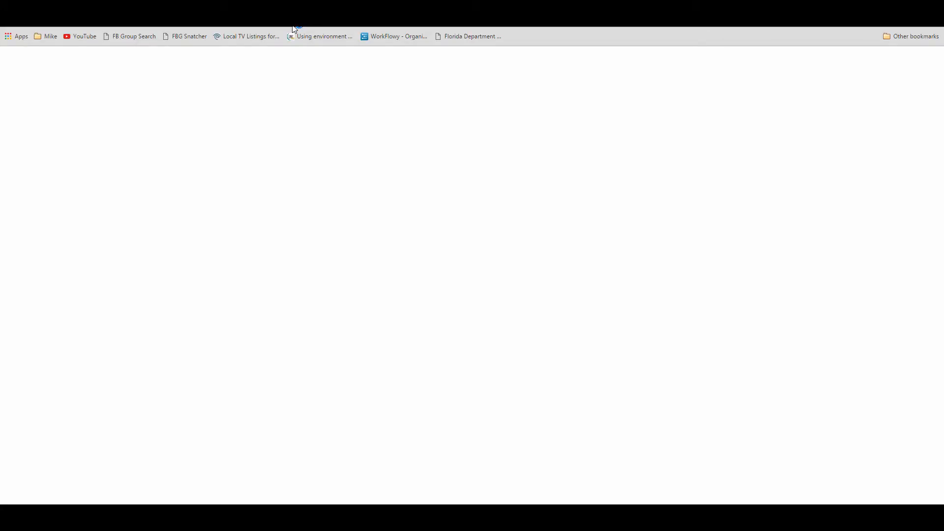
# Step: Go to thewebdesignlifestyle.com/wp-admin in the address bar
pyautogui.write('th')
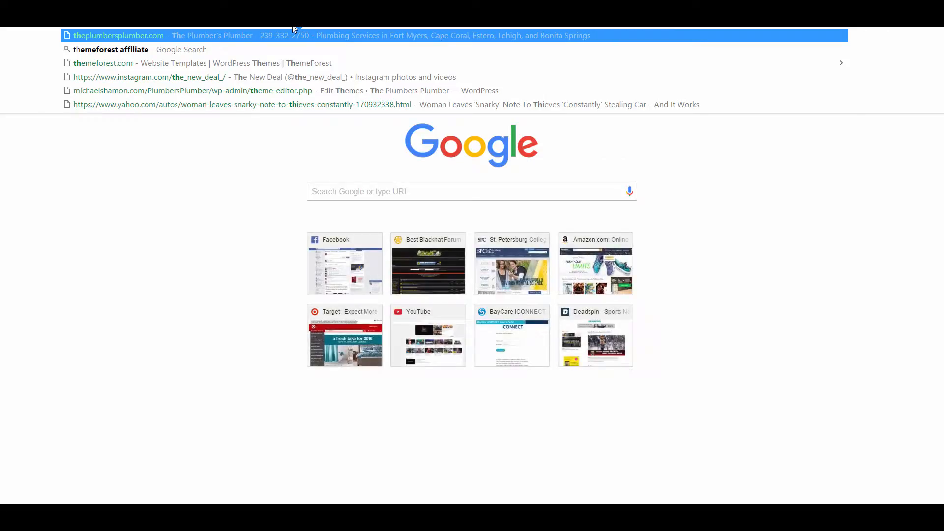
pyautogui.write('ewe')
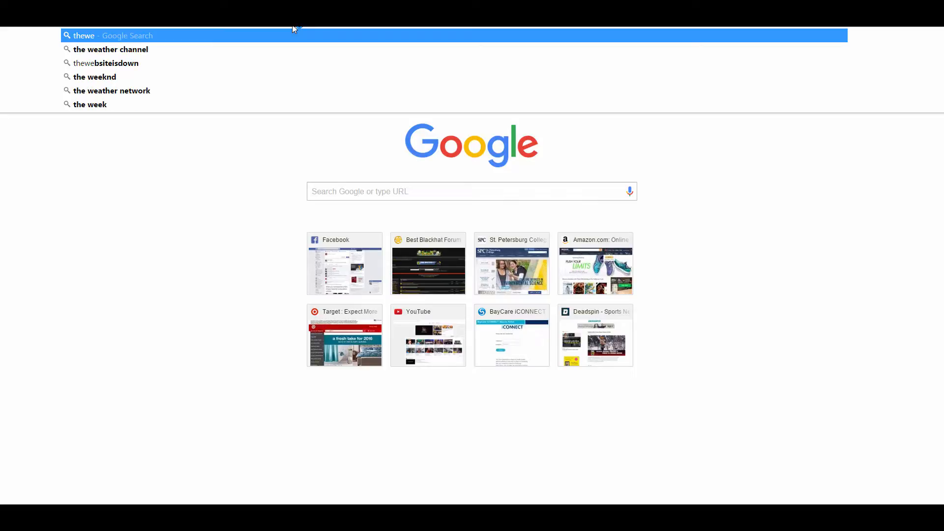
pyautogui.write('bdesign')
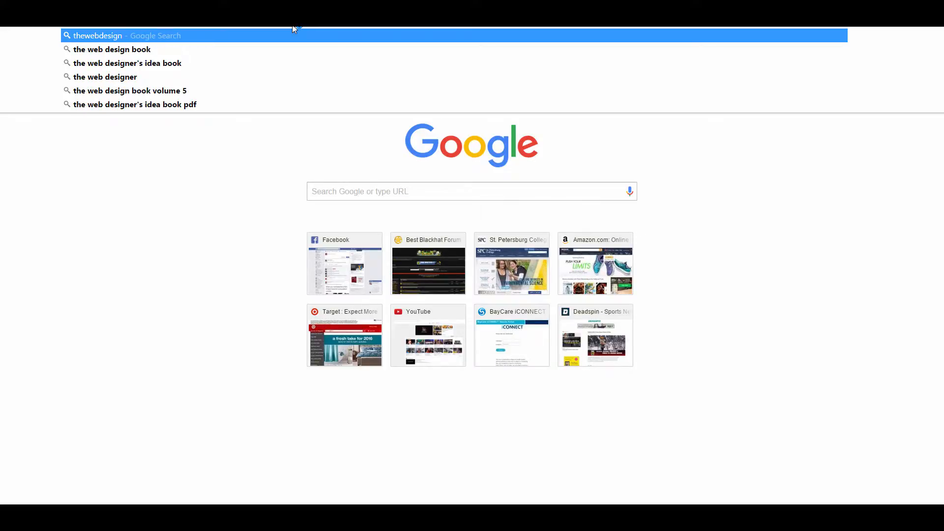
pyautogui.write('lifestyle.')
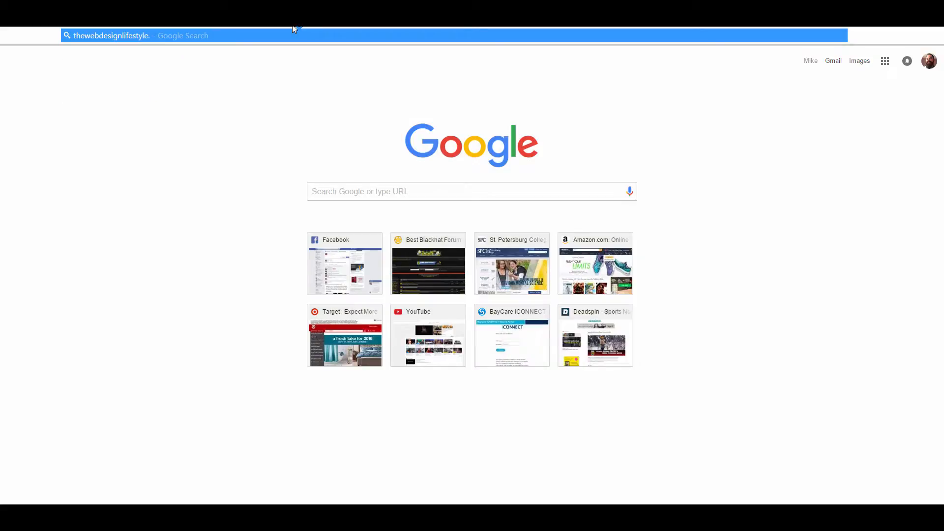
pyautogui.write('com')
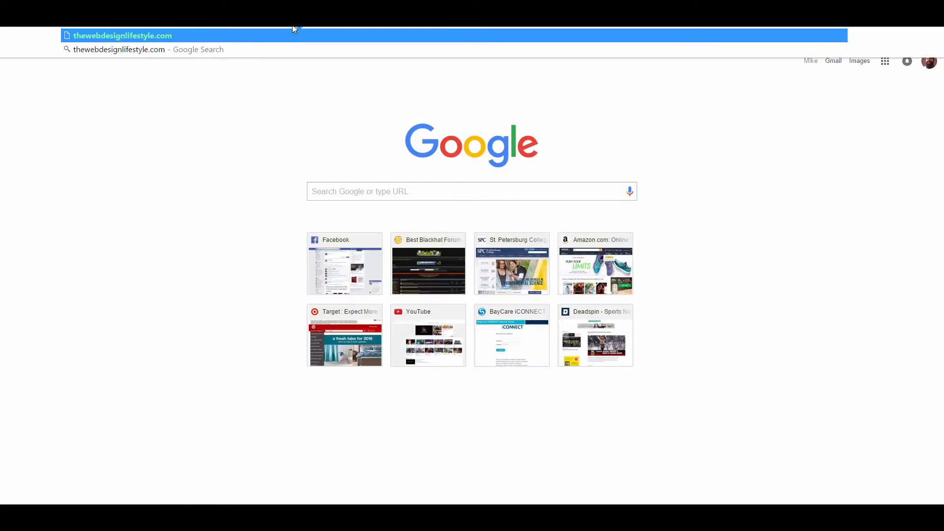
pyautogui.write('/wp-admin')
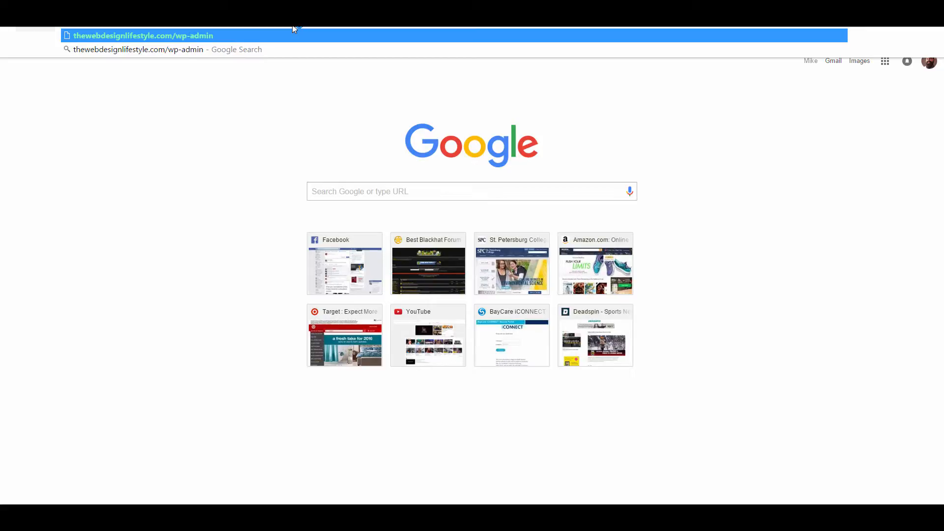
pyautogui.press('Return')
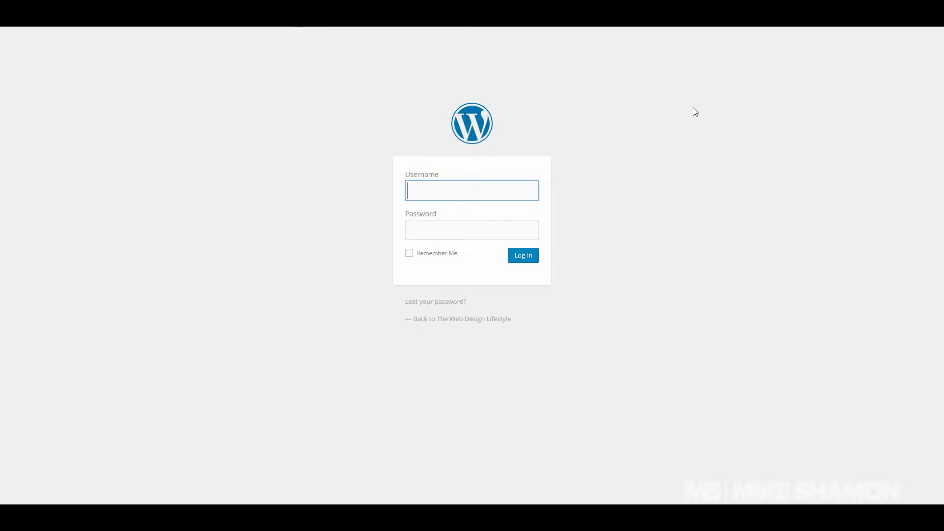
# Step: Log in to the WordPress admin with the site's admin username and password
pyautogui.write('mshamon')
pyautogui.press('Tab')
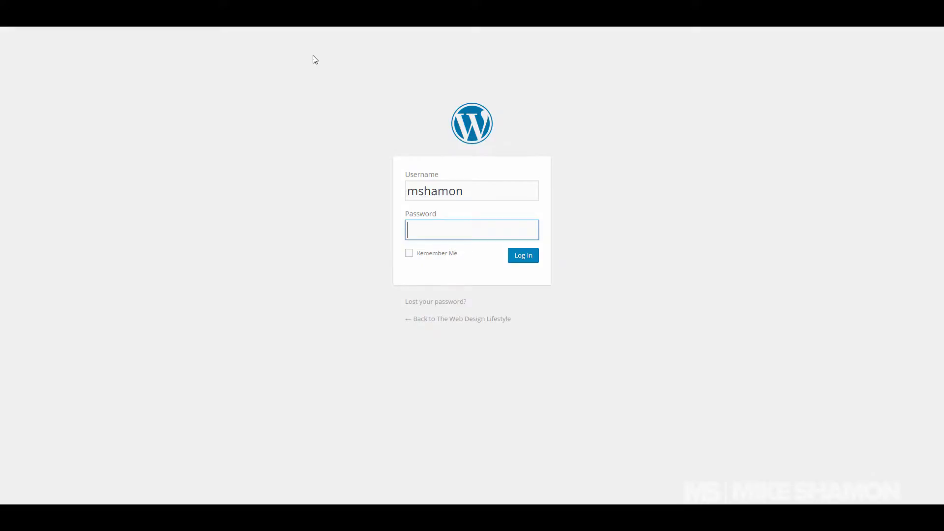
pyautogui.write('••••••••••')
pyautogui.press('Return')
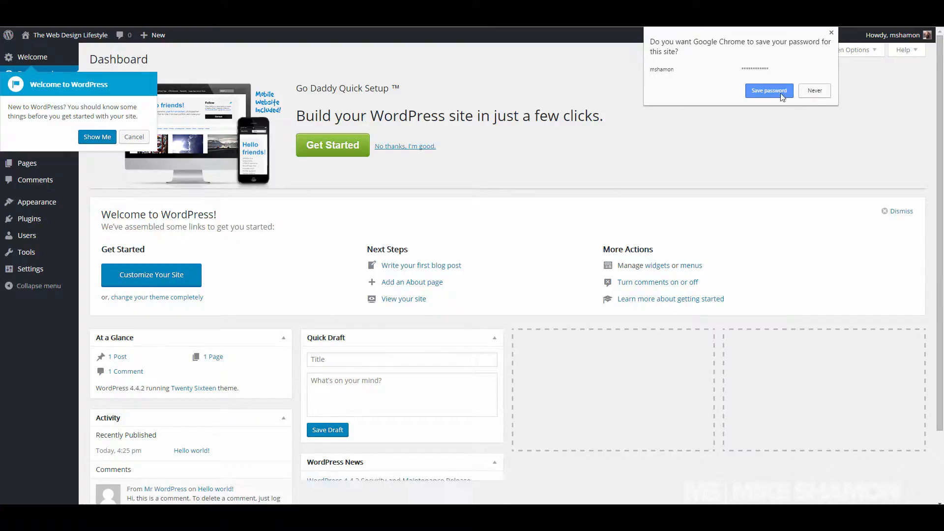
# Step: Dismiss Chrome's save-password prompt and the WordPress welcome tour
pyautogui.click(766, 94)
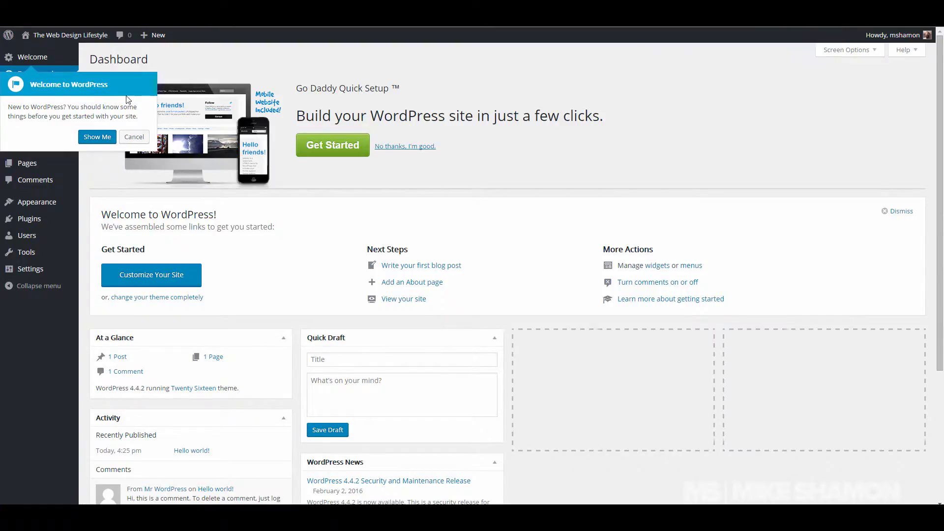
pyautogui.click(132, 139)
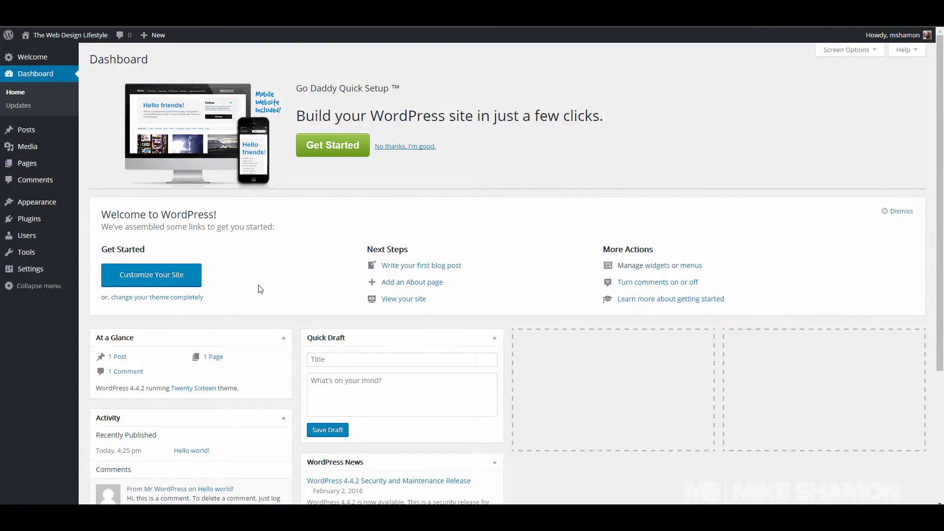
pyautogui.scroll(-4, 257, 289)
pyautogui.scroll(4, 290, 357)
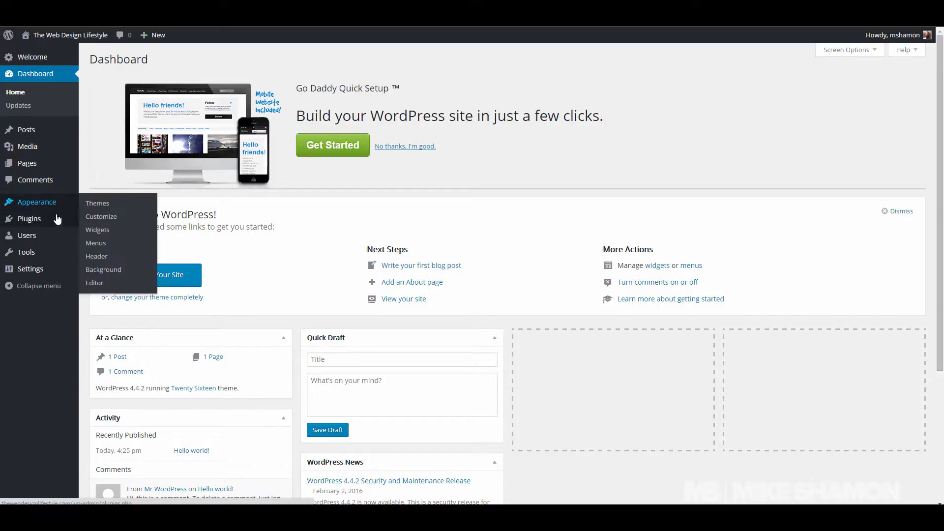
pyautogui.moveTo(53, 218)
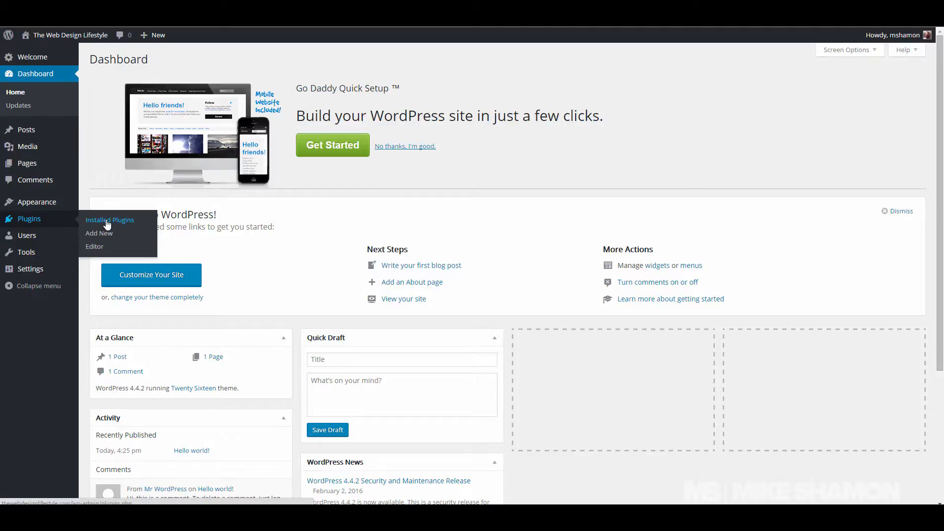
# Step: Delete the Akismet and Hello Dolly plugins from Installed Plugins
pyautogui.click(108, 224)
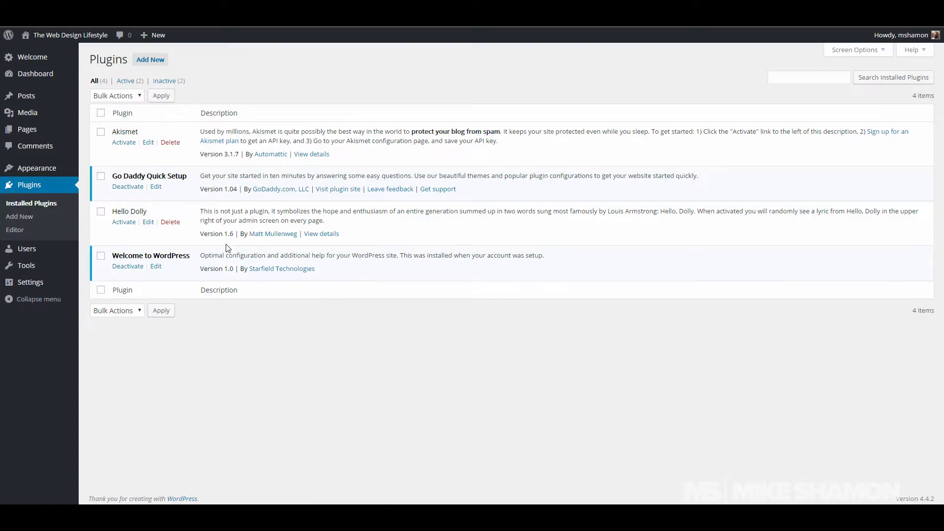
pyautogui.click(171, 143)
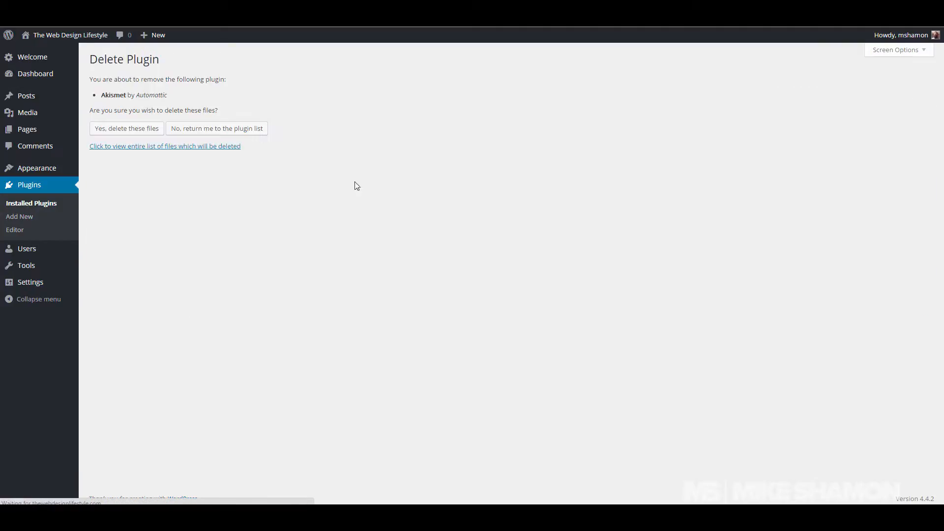
pyautogui.click(120, 128)
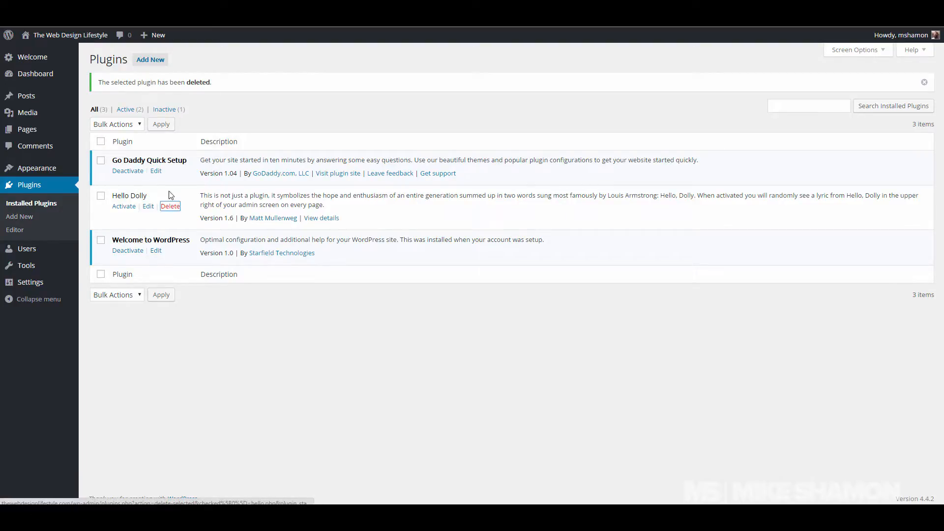
pyautogui.click(170, 206)
pyautogui.click(121, 129)
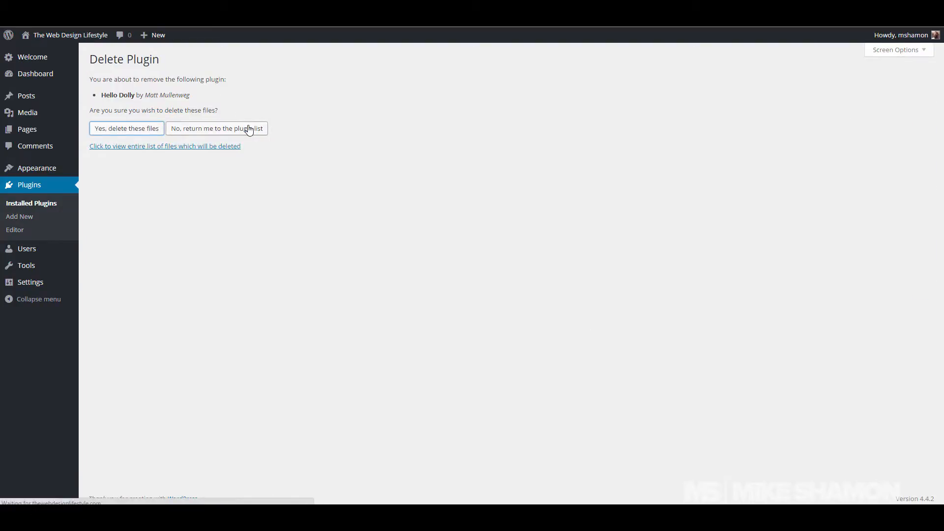
# Step: Deactivate and delete the Go Daddy Quick Setup and Welcome to WordPress plugins
pyautogui.click(127, 173)
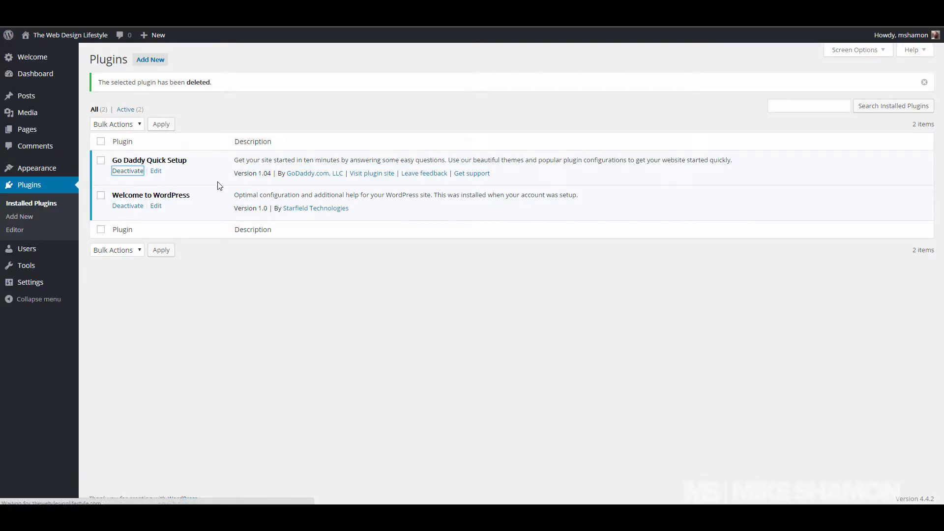
pyautogui.click(170, 170)
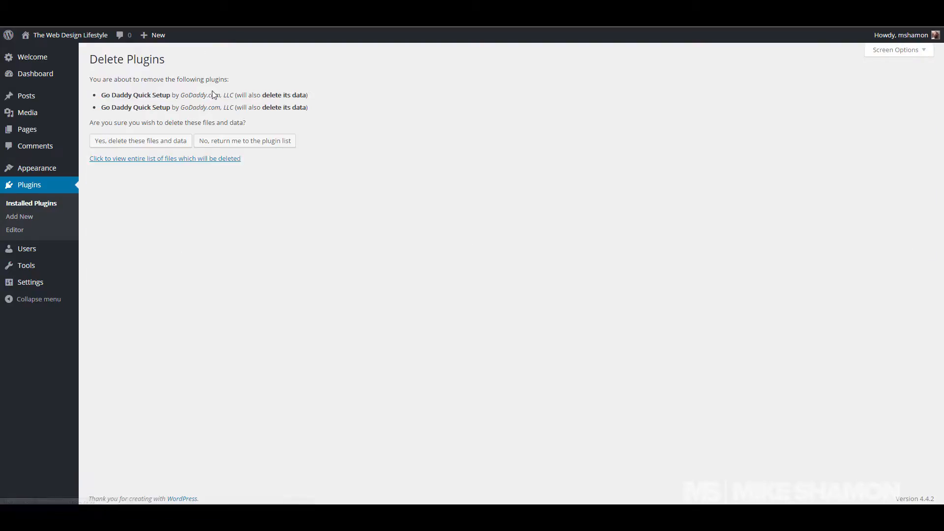
pyautogui.click(168, 142)
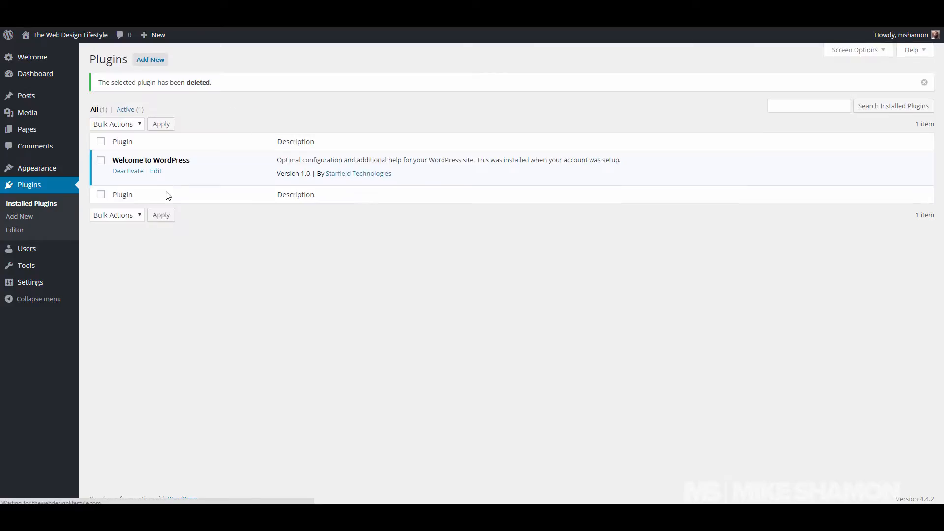
pyautogui.click(136, 172)
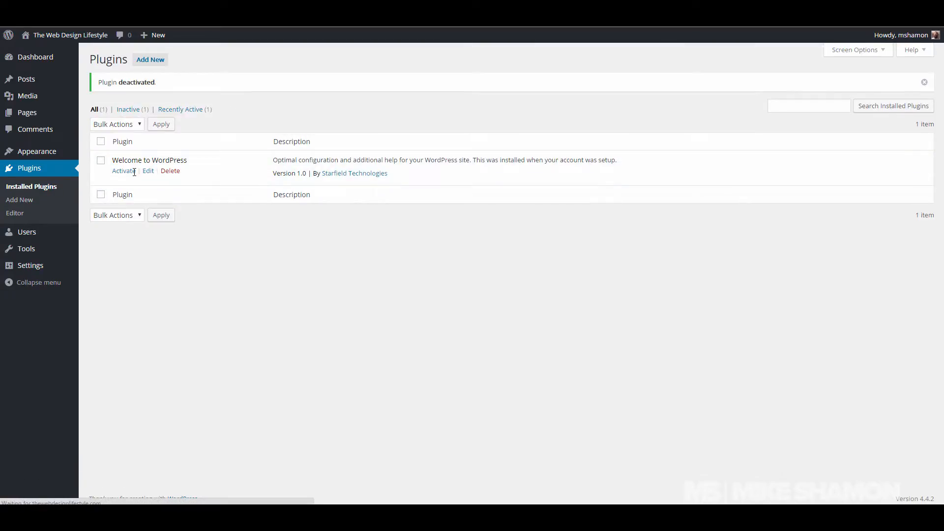
pyautogui.click(170, 171)
pyautogui.click(147, 133)
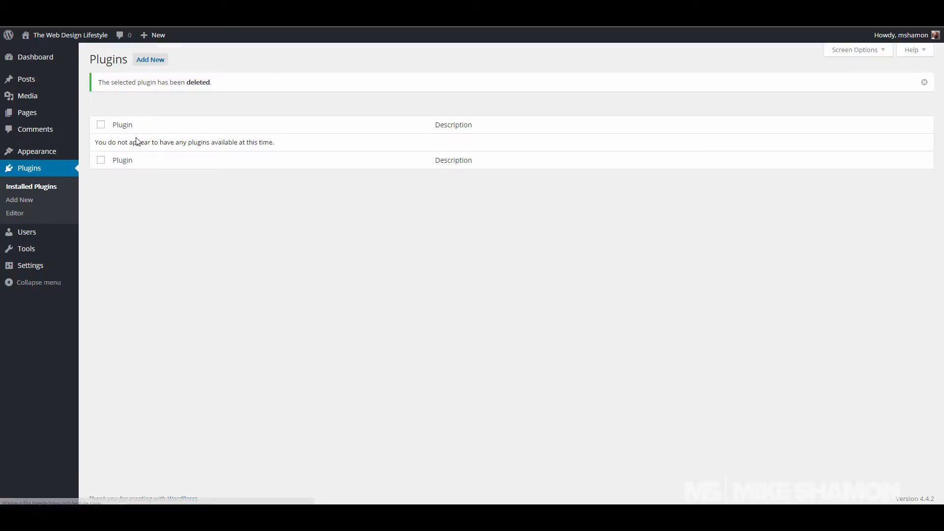
# Step: Search the plugin directory for 'wordfence', then install and activate Wordfence Security
pyautogui.click(155, 62)
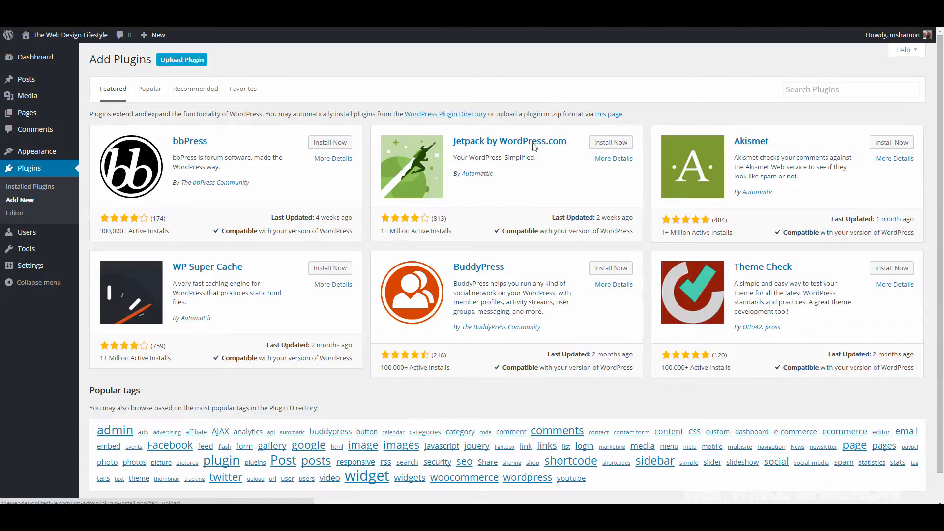
pyautogui.click(885, 95)
pyautogui.write('wordfence')
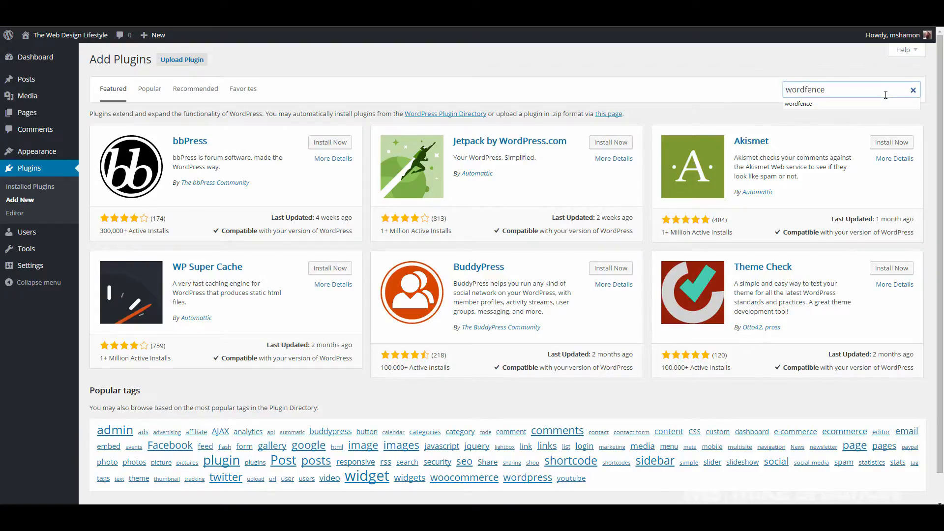
pyautogui.press('Return')
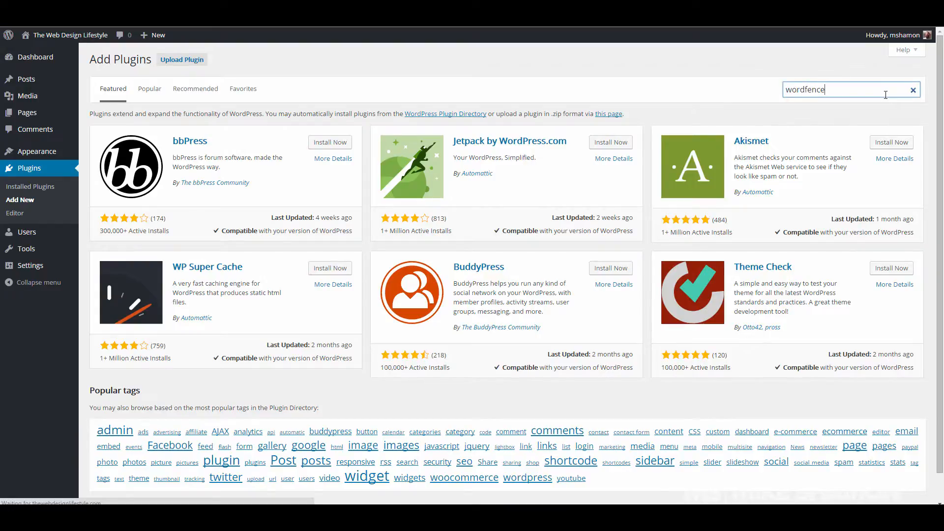
pyautogui.click(346, 140)
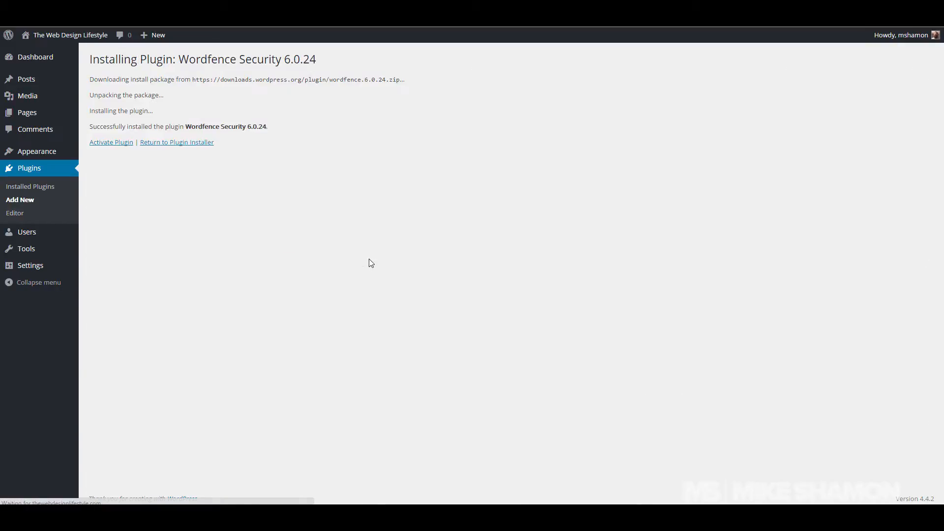
pyautogui.click(116, 143)
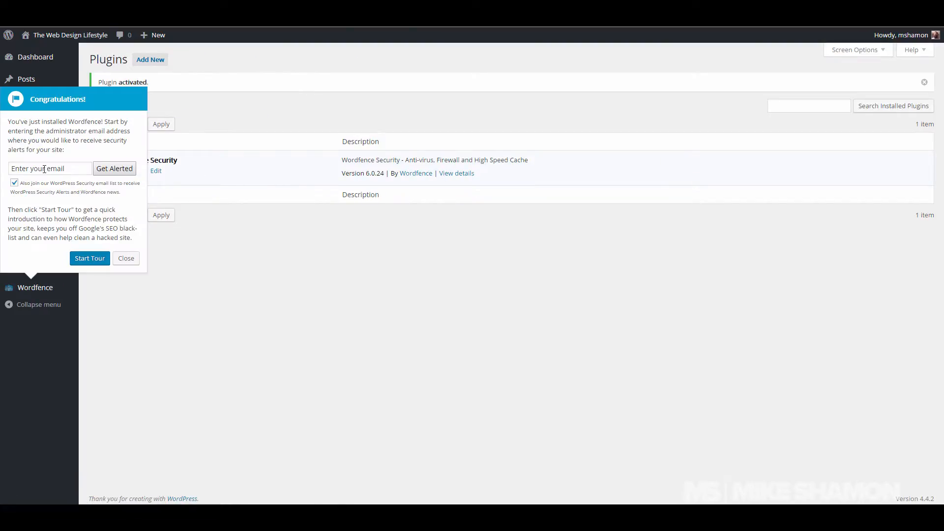
# Step: Enter the administrator's e-mail for Wordfence alerts, opt out of the mailing list, and close the popup
pyautogui.click(44, 169)
pyautogui.write('mic')
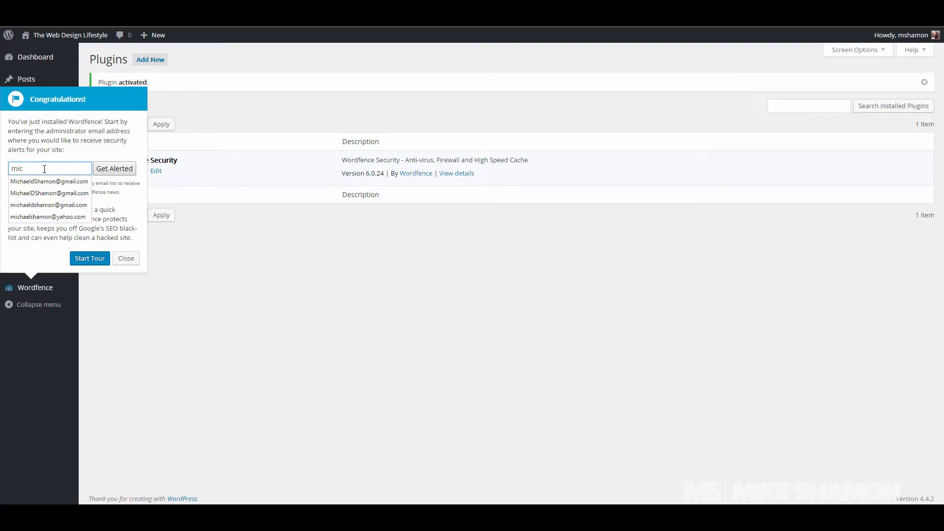
pyautogui.press('Down')
pyautogui.press('Return')
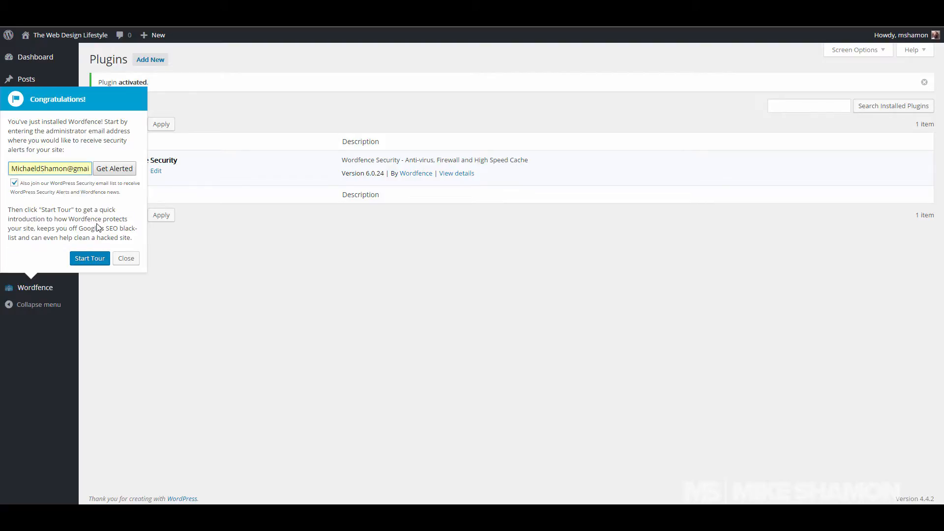
pyautogui.click(15, 183)
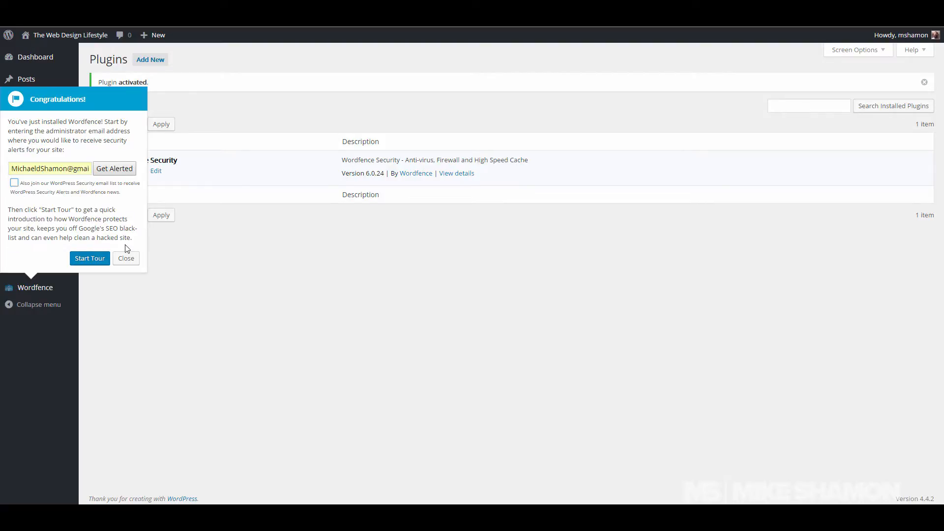
pyautogui.click(113, 170)
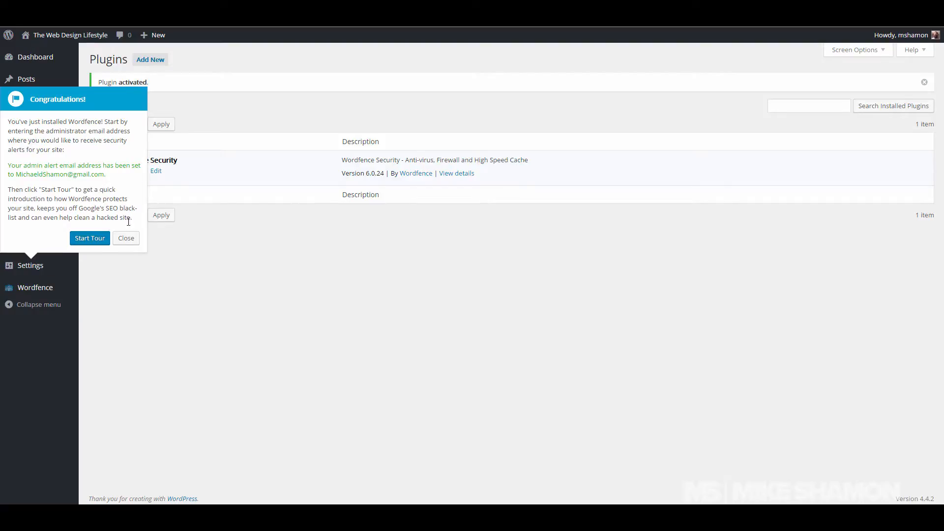
pyautogui.click(126, 238)
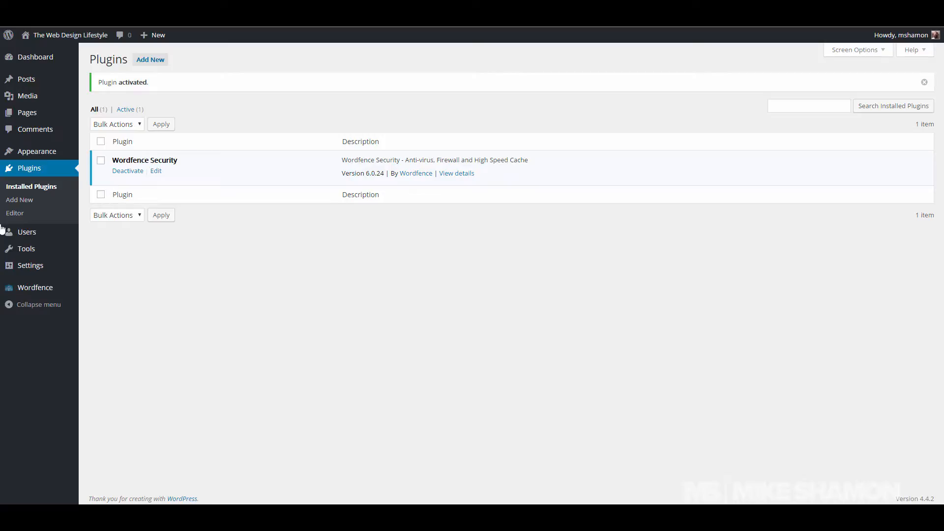
# Step: Open the Wordfence Options page, ending the intro tour and declining auto-update
pyautogui.moveTo(36, 289)
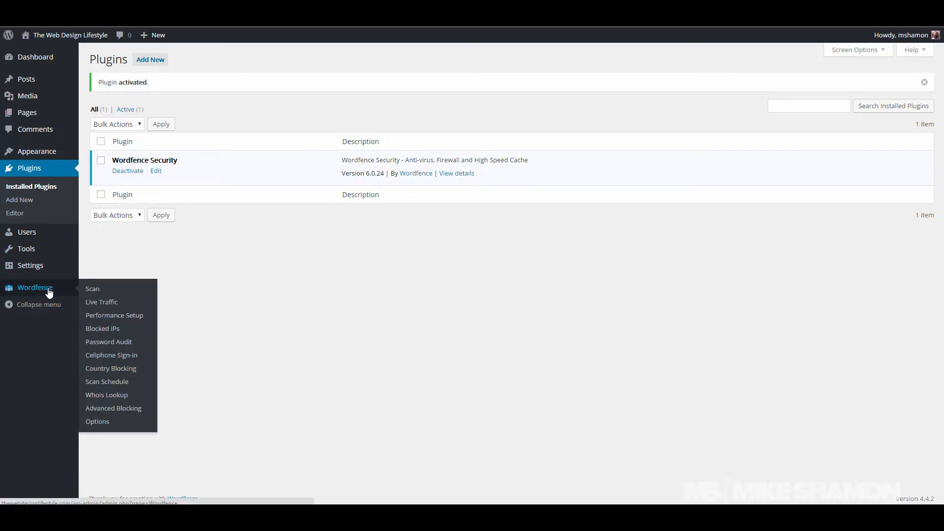
pyautogui.click(64, 292)
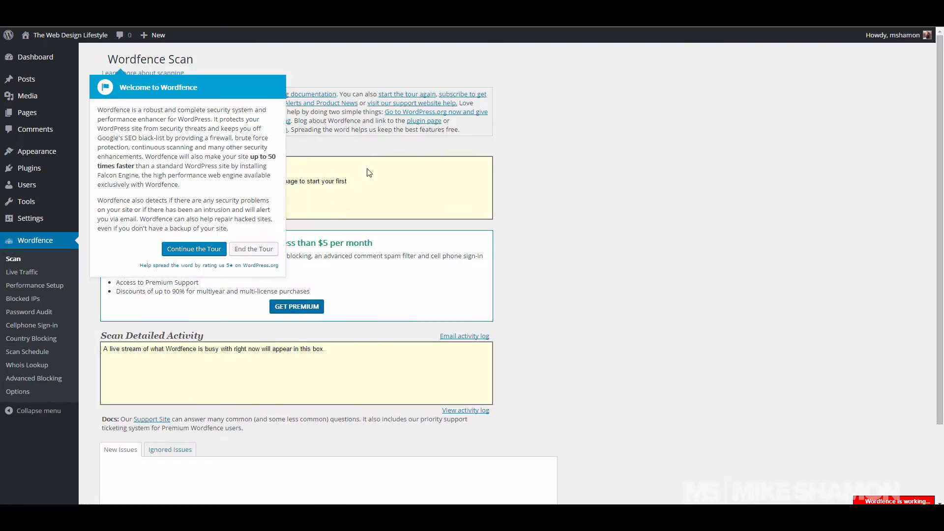
pyautogui.click(269, 250)
pyautogui.click(26, 392)
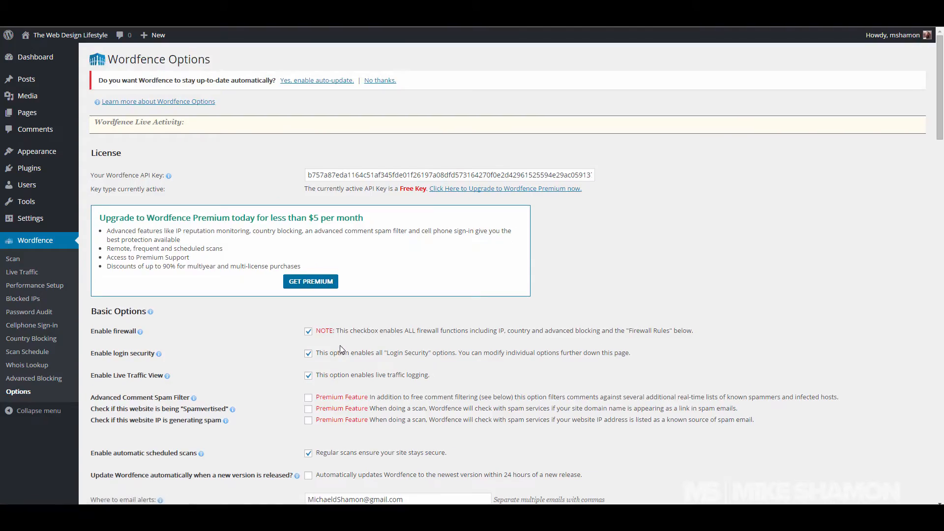
pyautogui.click(322, 81)
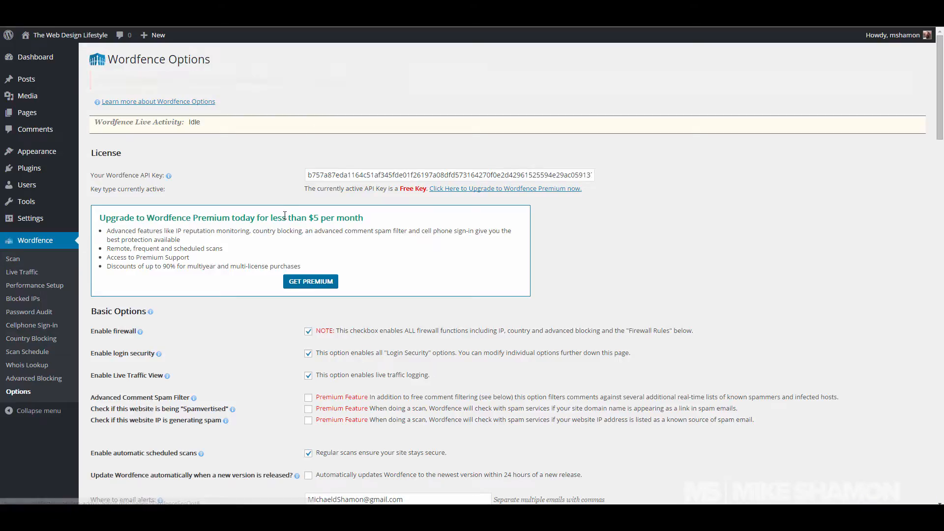
# Step: Uncheck alerts for lockouts, lost-password use, admin sign-ins and blocked IPs
pyautogui.scroll(-3, 285, 215)
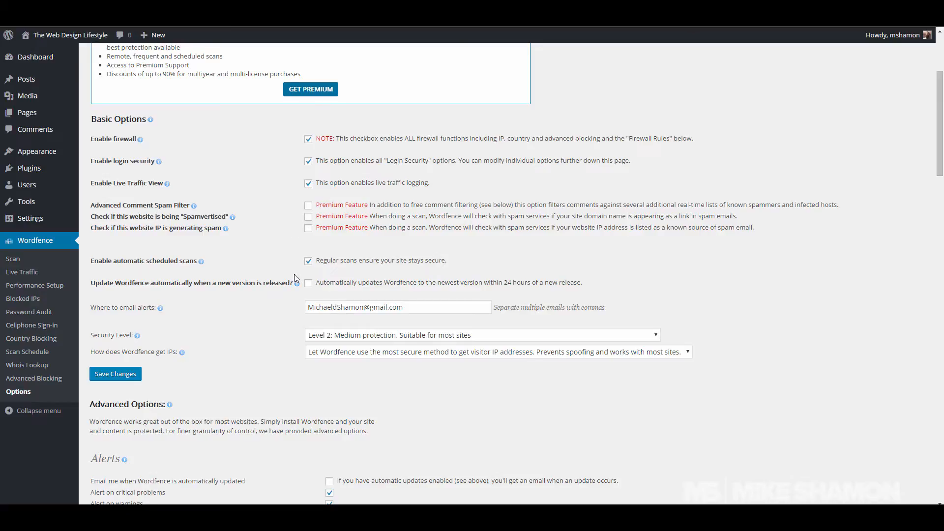
pyautogui.scroll(-5, 292, 277)
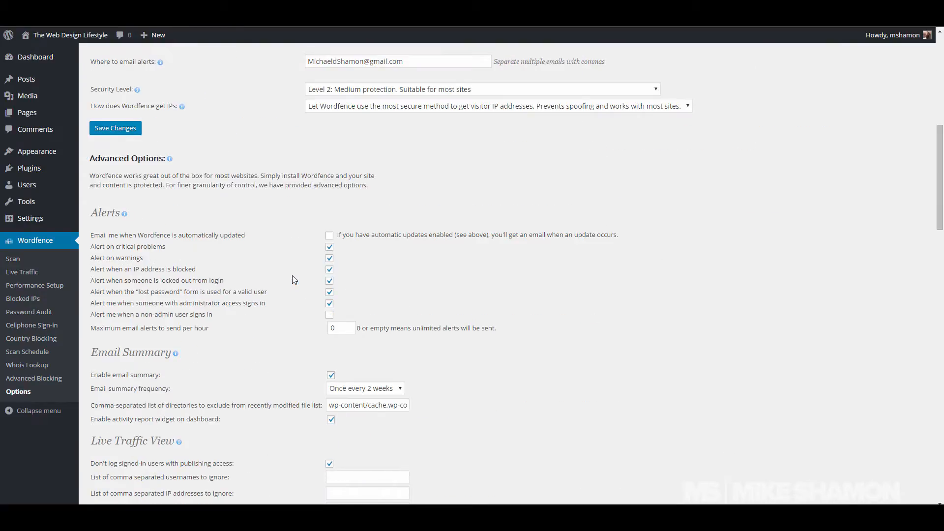
pyautogui.click(330, 303)
pyautogui.click(329, 292)
pyautogui.click(329, 280)
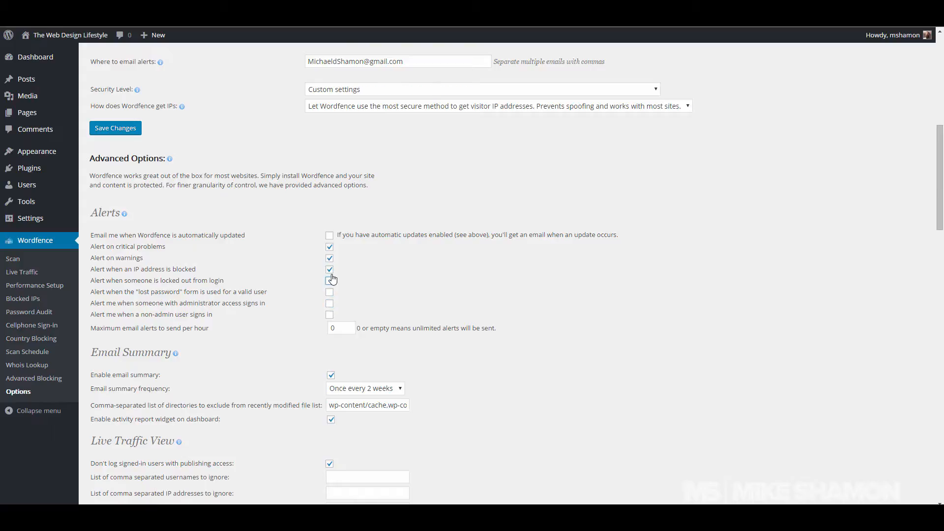
pyautogui.click(329, 270)
# Step: Lock out after 3 login failures or 3 forgot-password attempts, counted over 30 minutes, for 30 minutes
pyautogui.scroll(-8, 260, 297)
pyautogui.scroll(-8, 261, 299)
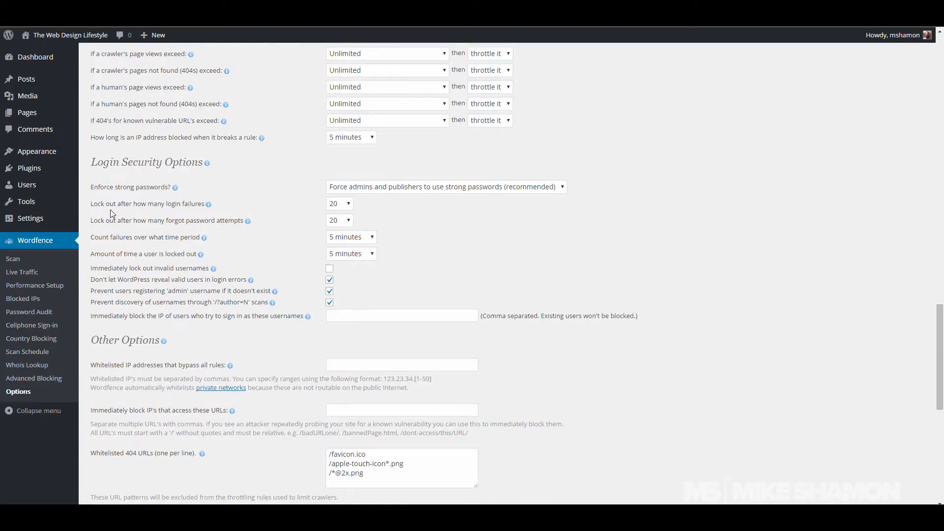
pyautogui.click(338, 204)
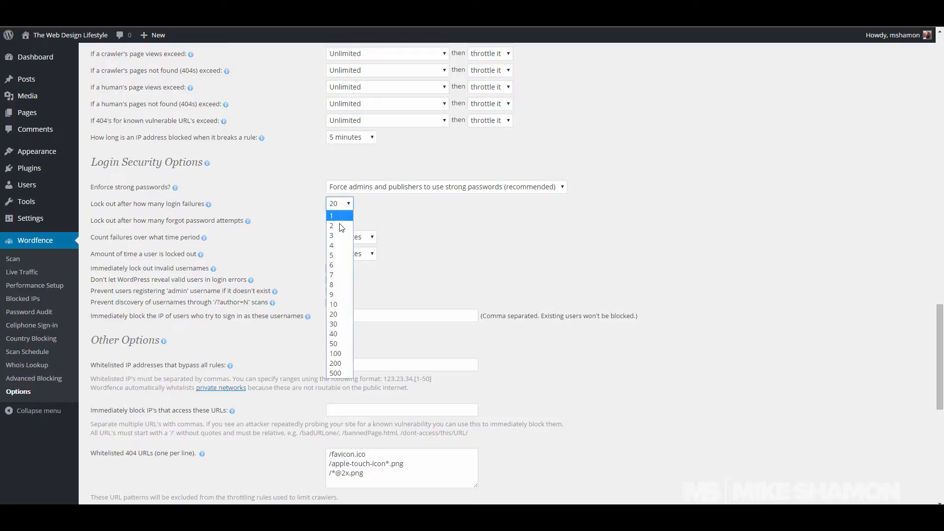
pyautogui.click(341, 235)
pyautogui.click(340, 220)
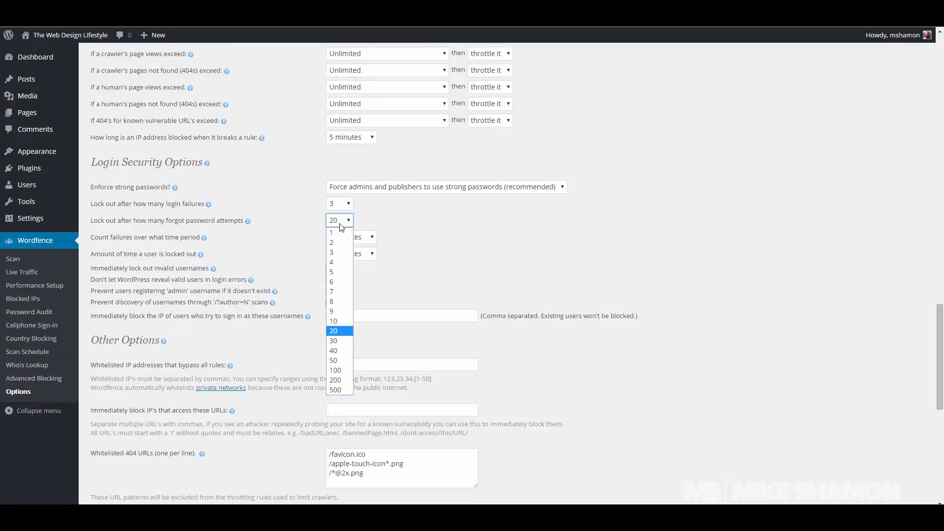
pyautogui.click(334, 252)
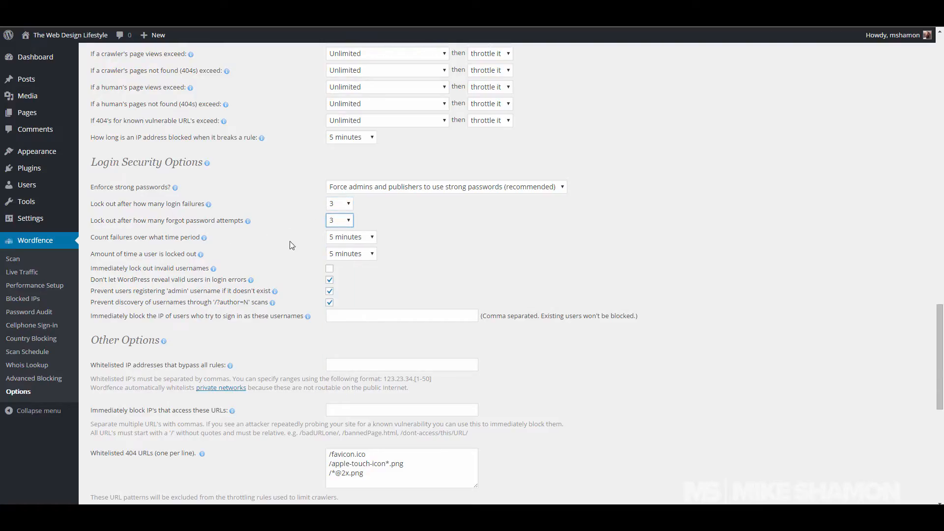
pyautogui.click(368, 238)
pyautogui.click(362, 268)
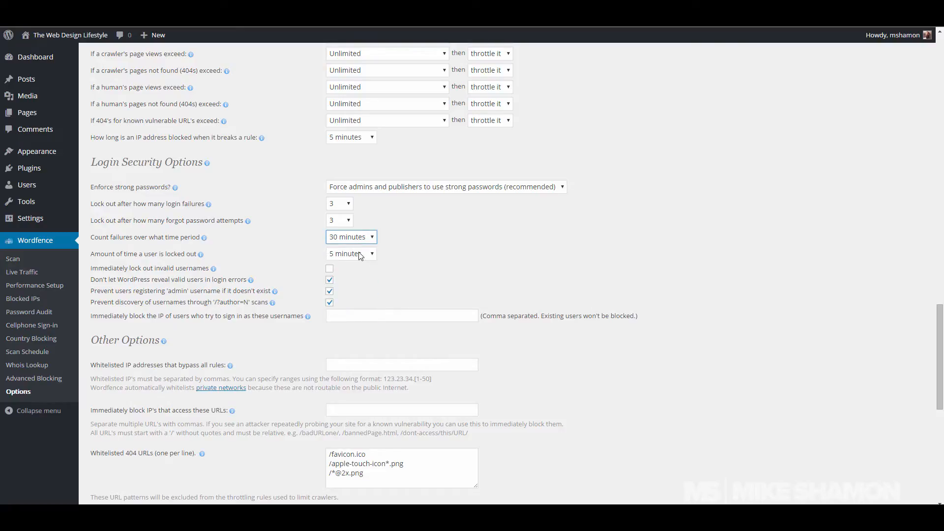
pyautogui.click(361, 255)
pyautogui.click(331, 285)
pyautogui.click(294, 285)
# Step: Save the Wordfence option changes at the bottom of the page
pyautogui.scroll(-3, 598, 269)
pyautogui.scroll(-5, 598, 268)
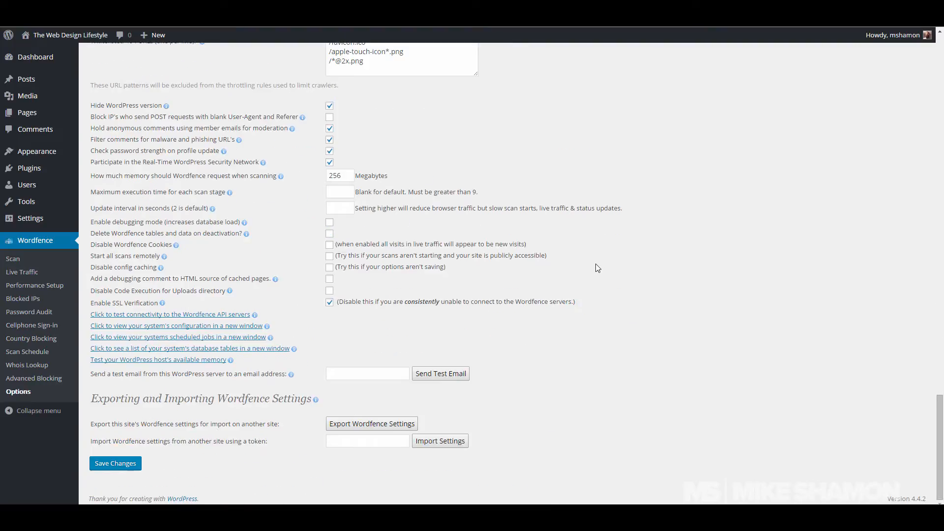
pyautogui.click(124, 471)
# Step: Look over the import token field, then go back to the Wordfence Scan page
pyautogui.moveTo(199, 443); pyautogui.dragTo(266, 442)
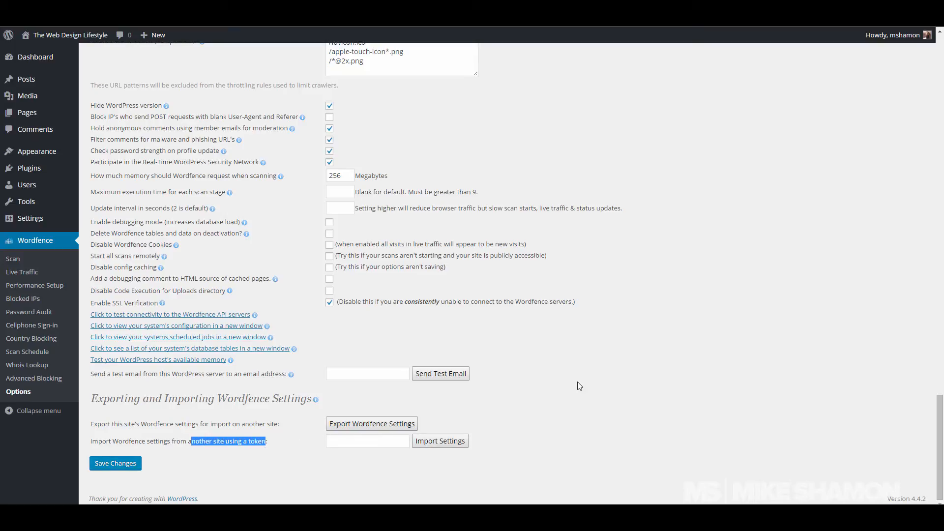
pyautogui.scroll(6, 581, 383)
pyautogui.scroll(-6, 580, 383)
pyautogui.click(378, 445)
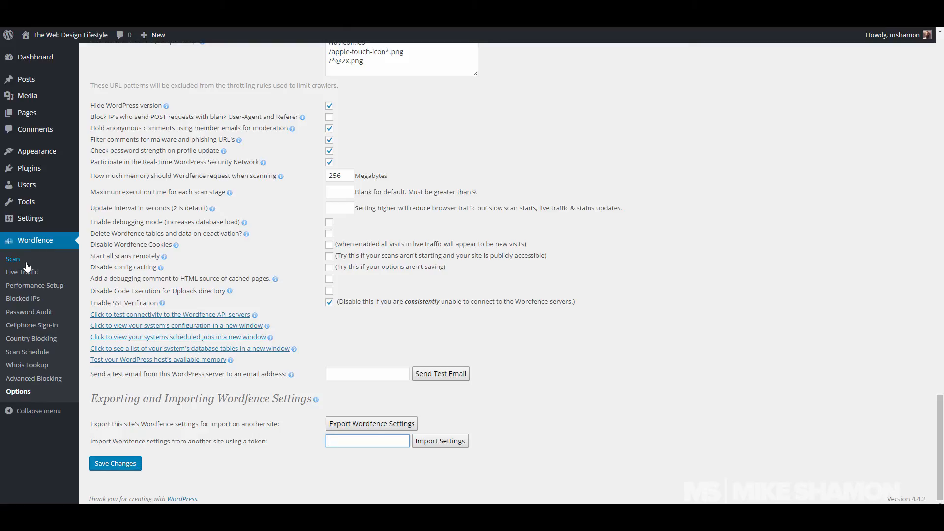
pyautogui.click(49, 244)
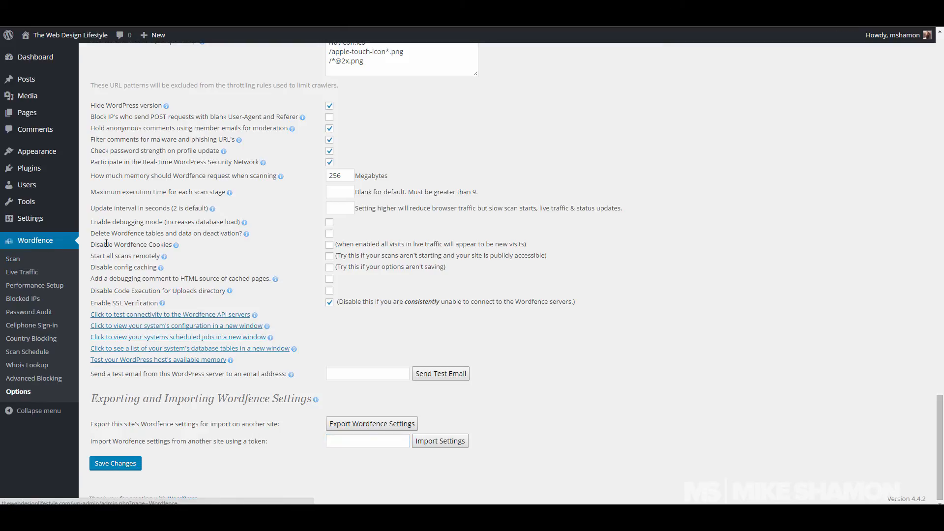